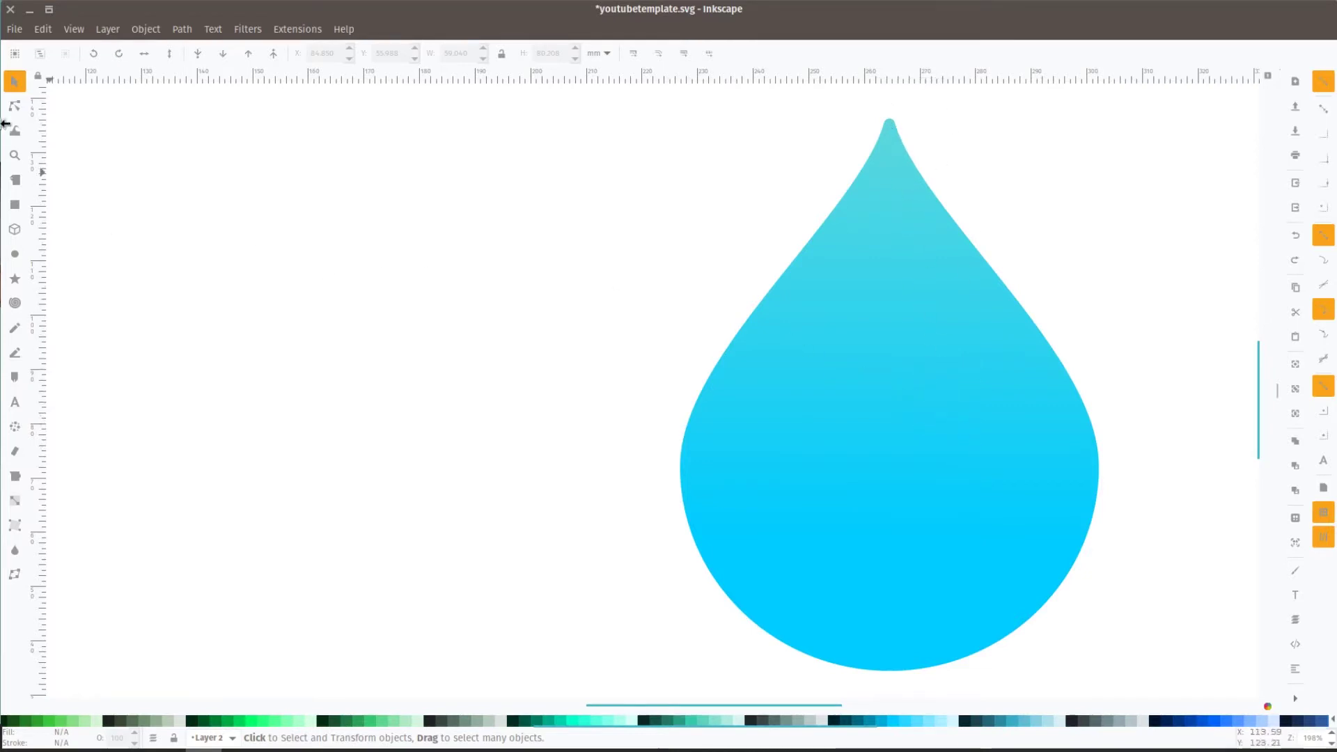
Draw a circle about 47.6 mm across in the empty area beside the finished droplet and move it slightly right and down.
left_click(14, 253)
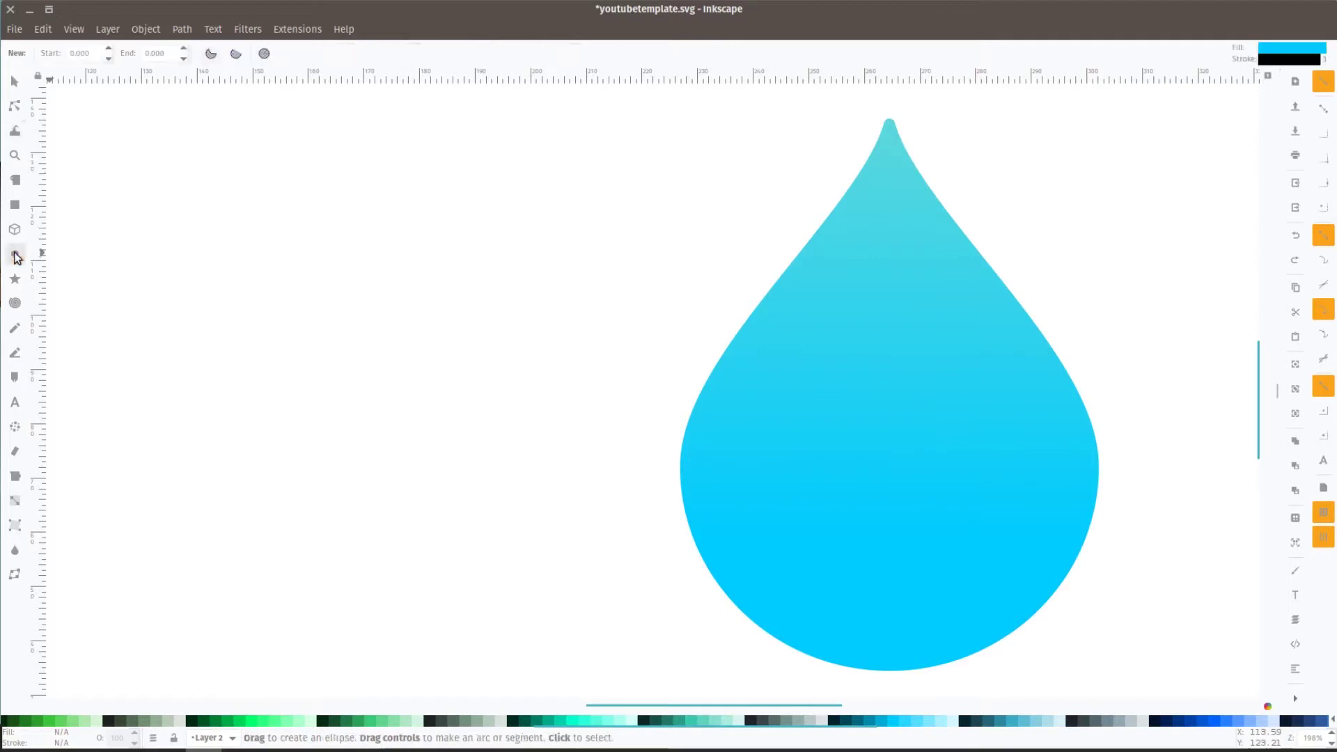
scroll(351, 454, "left", 4)
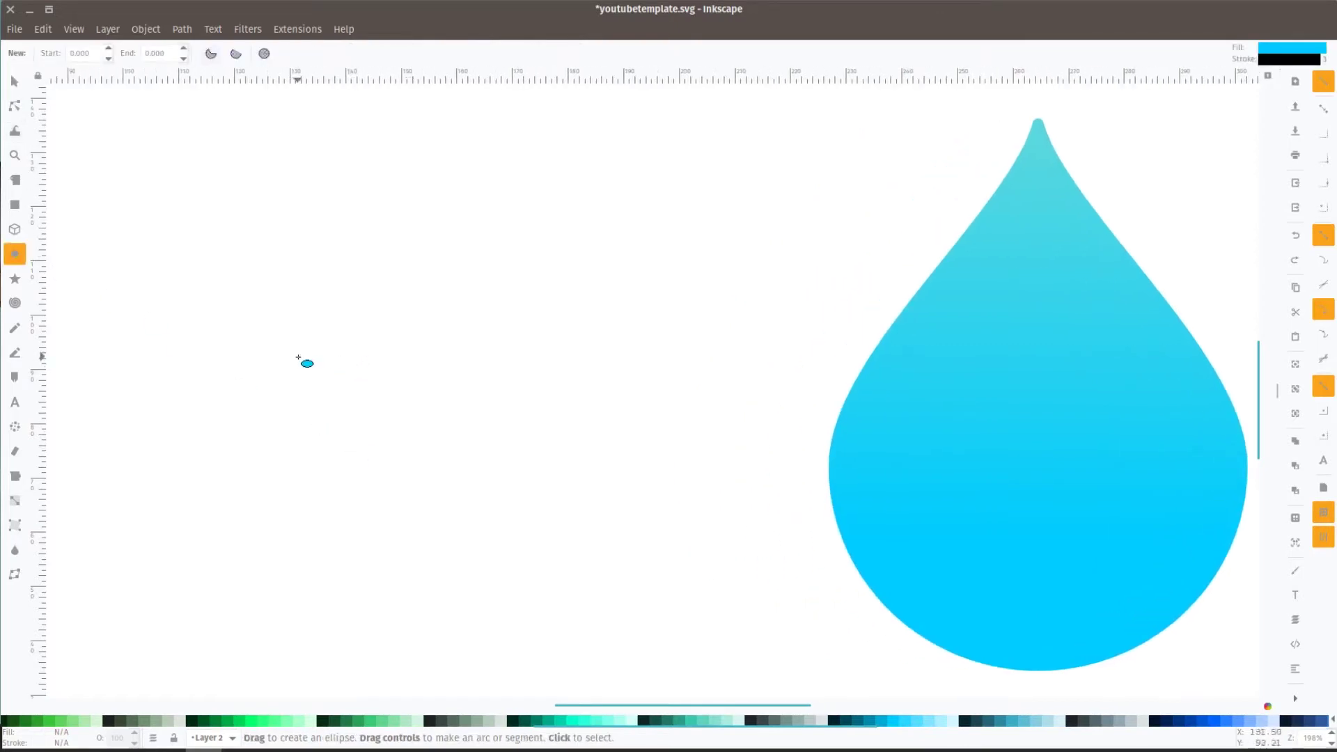
left_click_drag(242, 357, 372, 514)
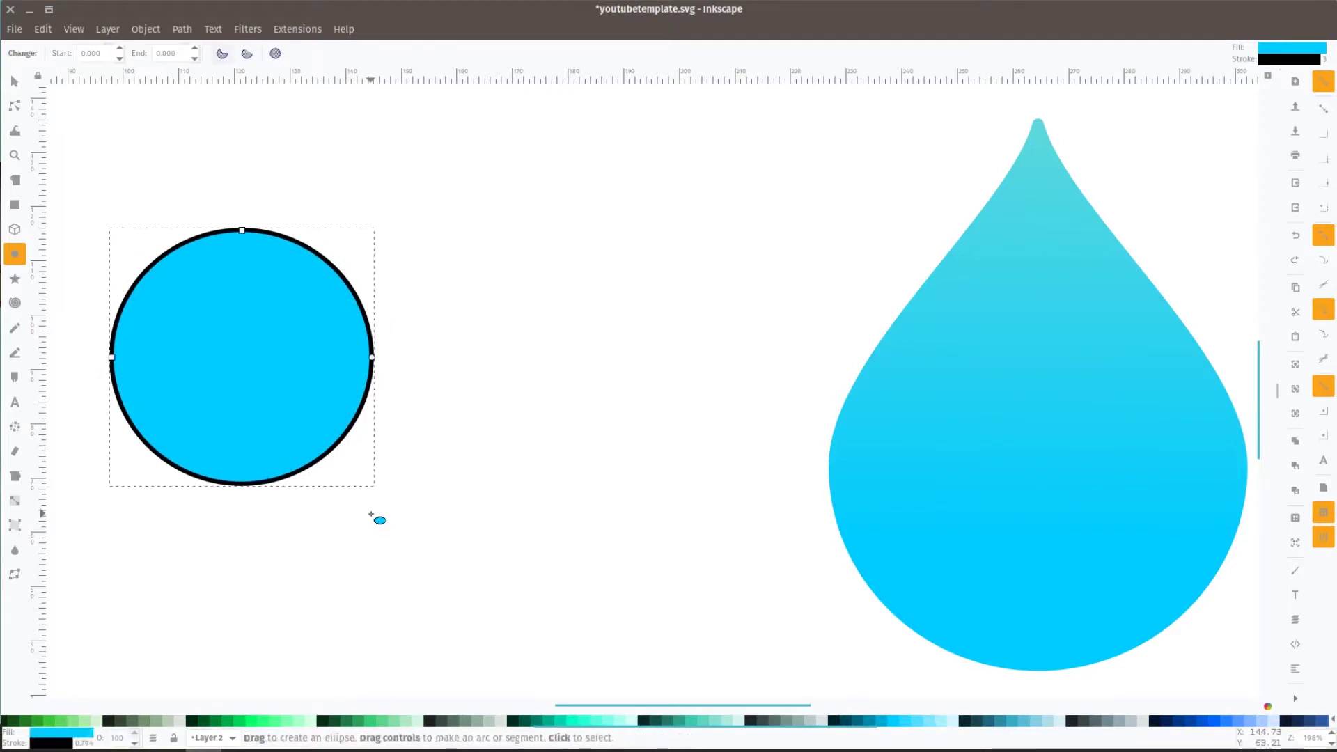
left_click(13, 83)
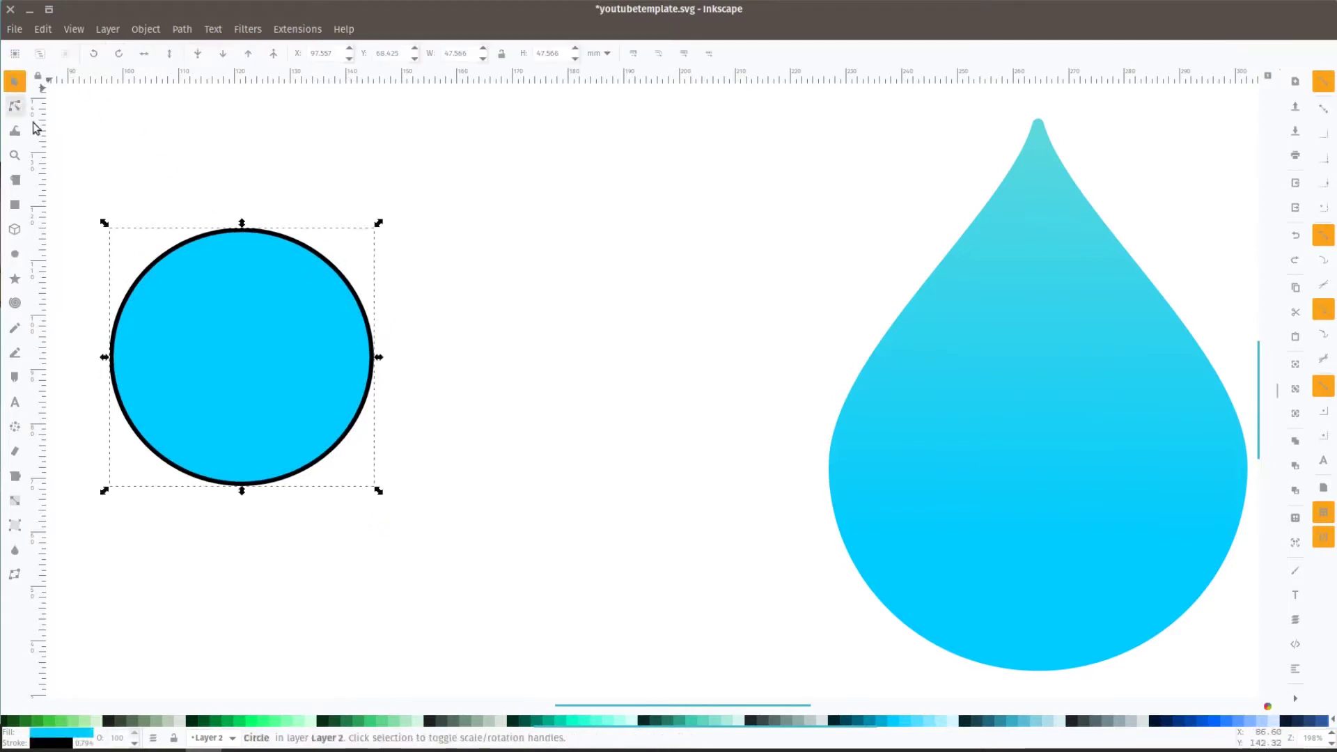
left_click_drag(201, 351, 235, 369)
Try the circle's ellipse handles by stretching it taller and cutting it into an arc, restoring the full circle each time.
left_click(15, 254)
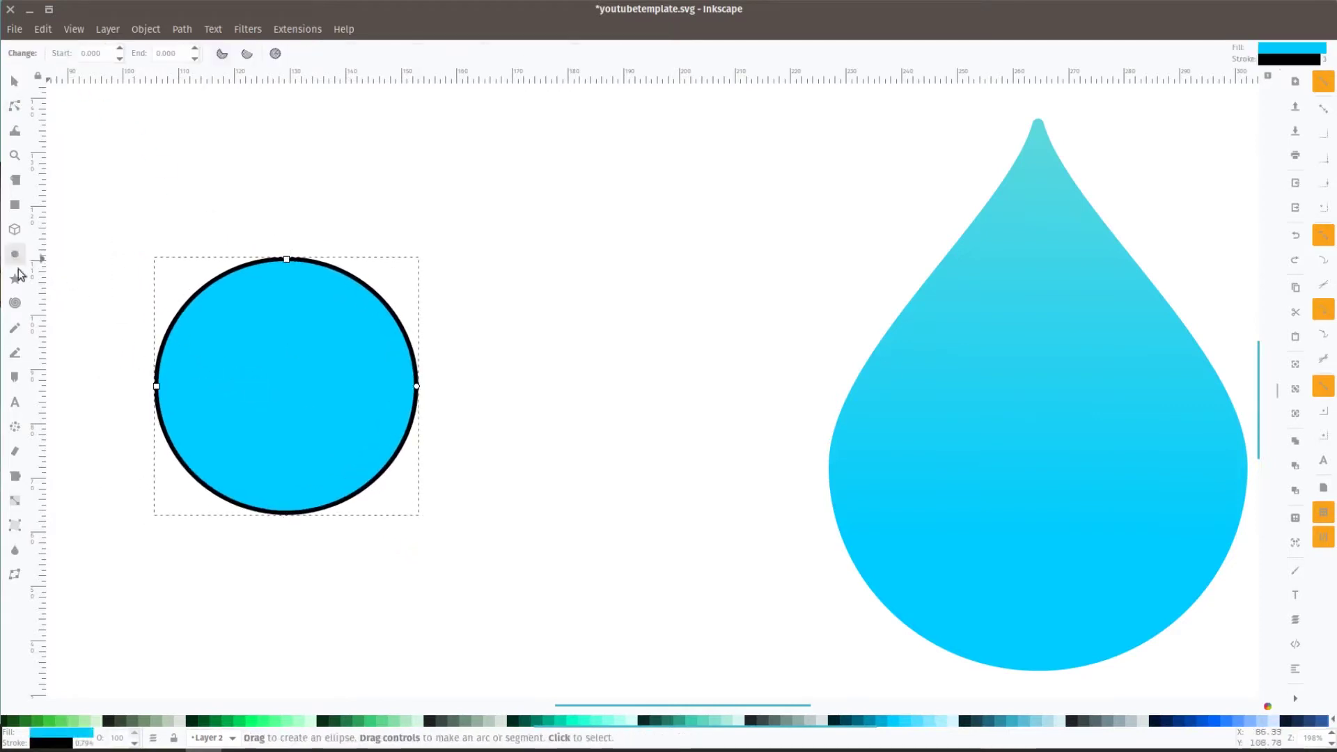
mouse_move(287, 259)
left_mouse_down()
mouse_move(286, 227)
mouse_move(287, 239)
left_mouse_up()
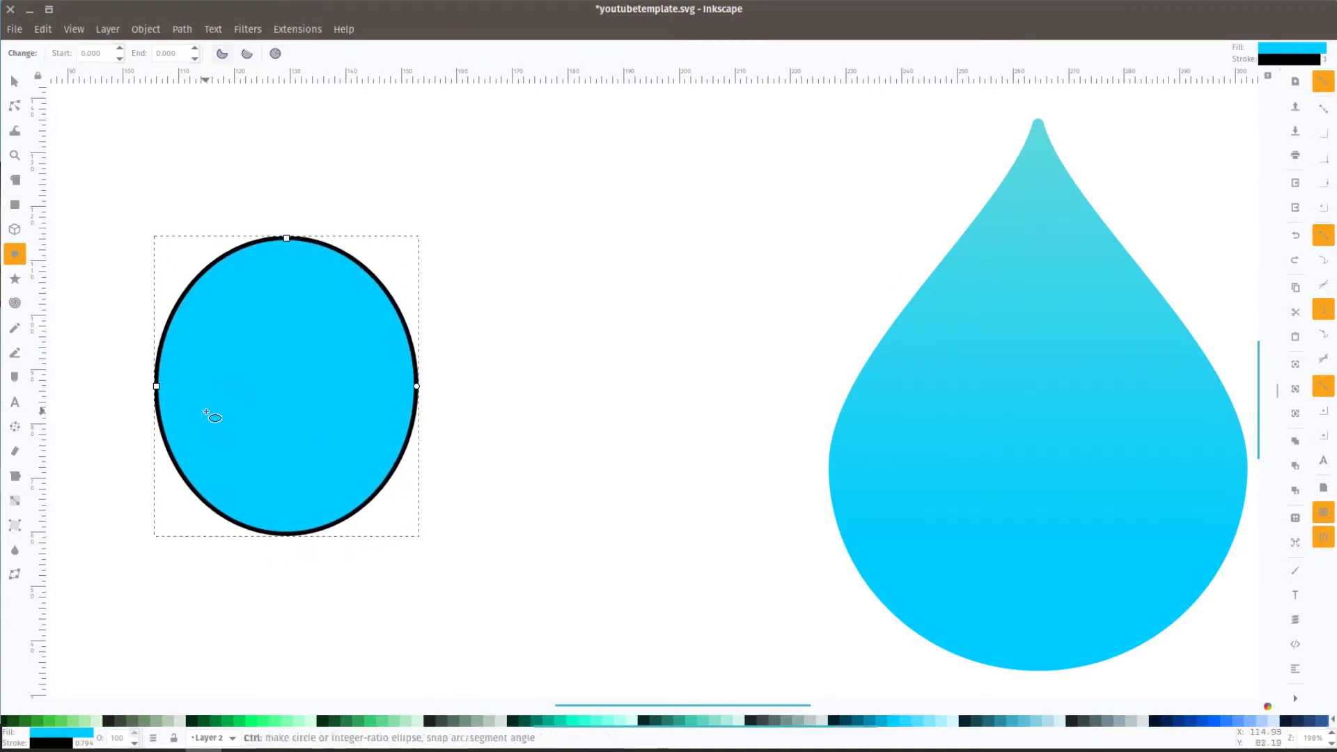
key("ctrl+z")
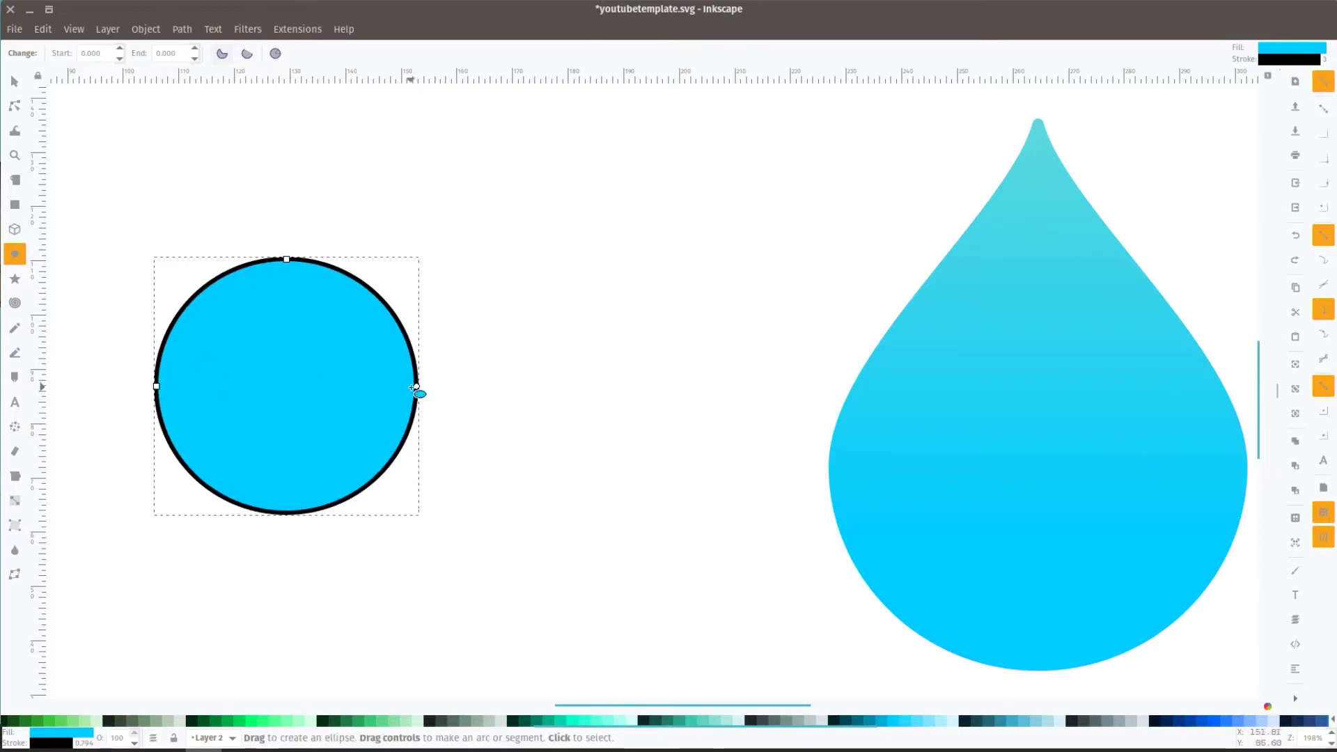
left_click_drag(414, 387, 321, 307)
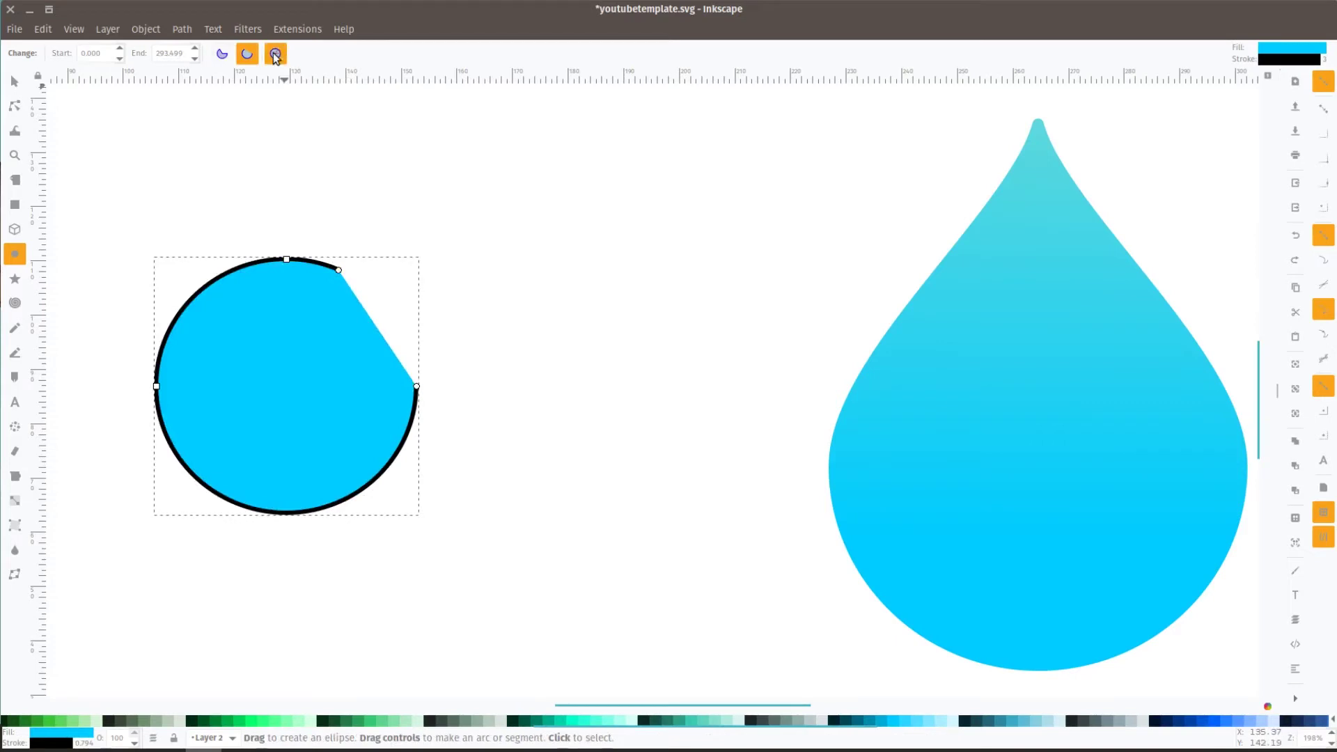
left_click(276, 56)
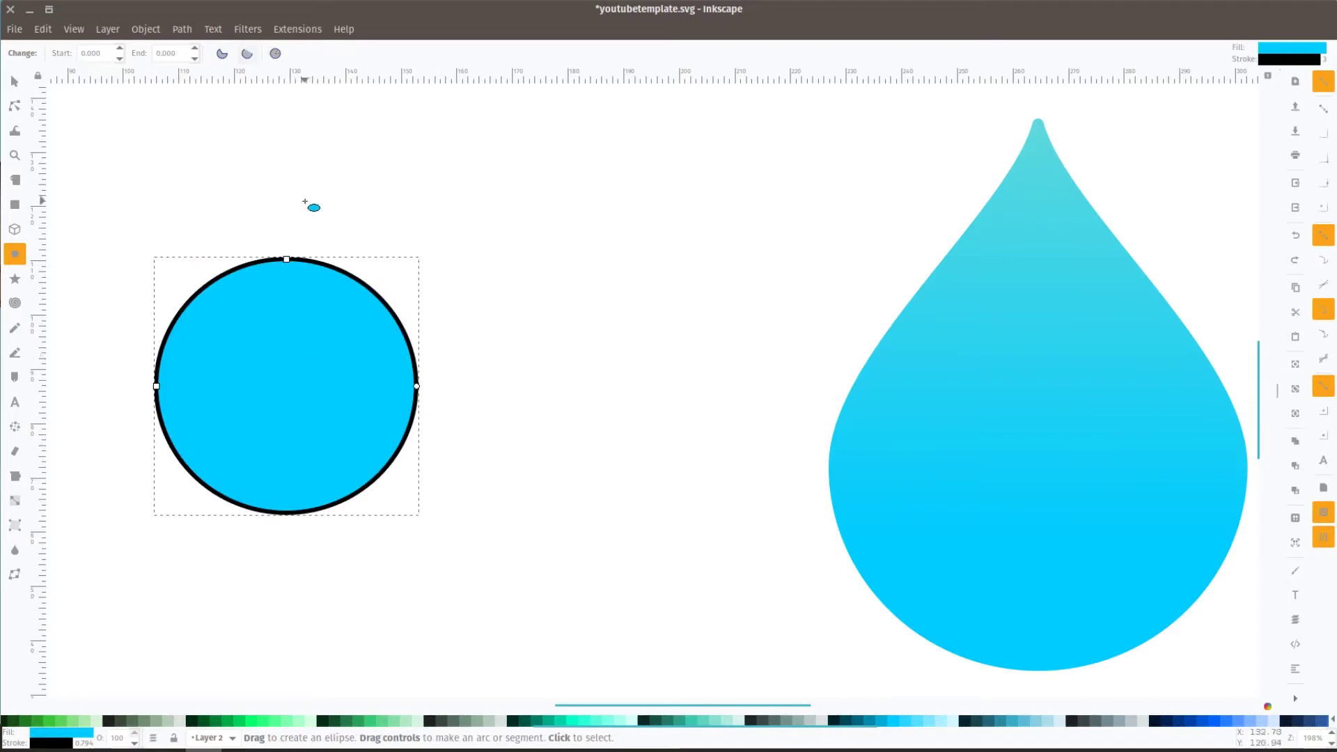
Convert the circle to a path and raise its top node about 16 mm to form an egg shape.
left_click(179, 29)
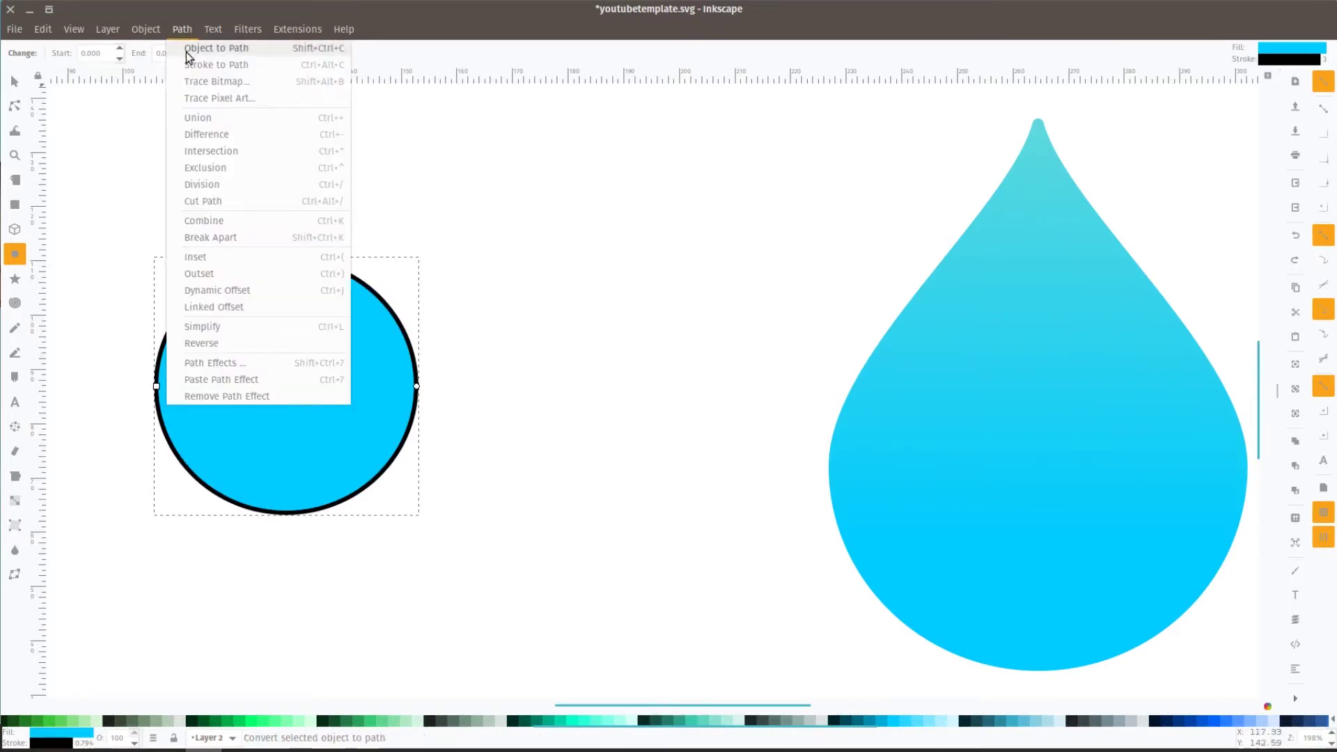
left_click(186, 51)
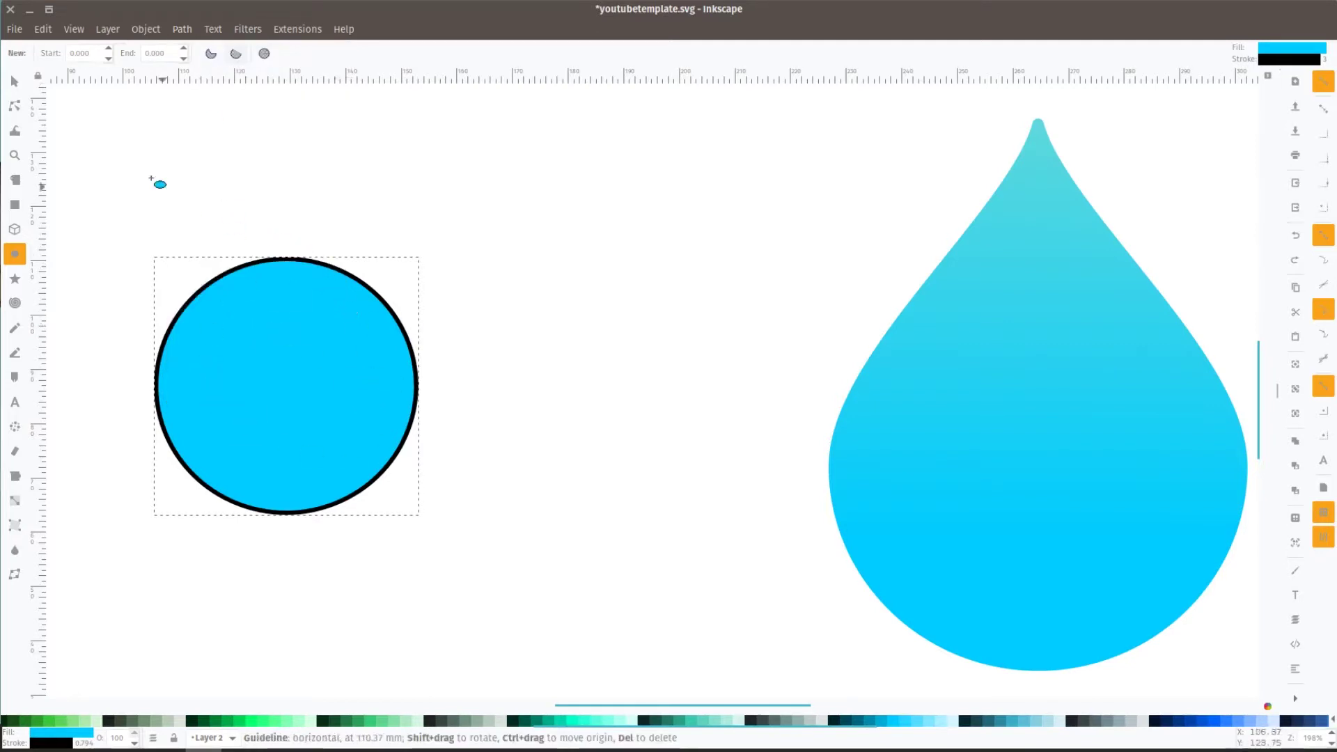
left_click(16, 109)
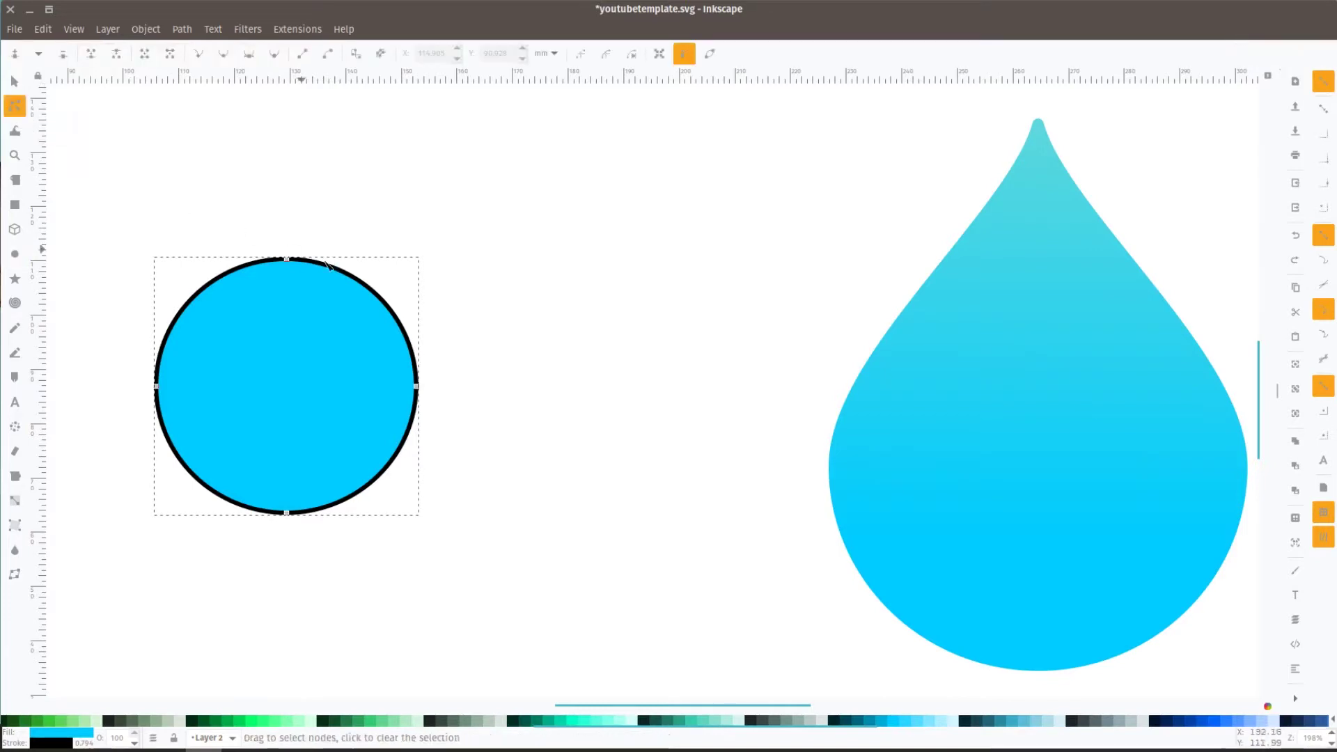
left_click(286, 259)
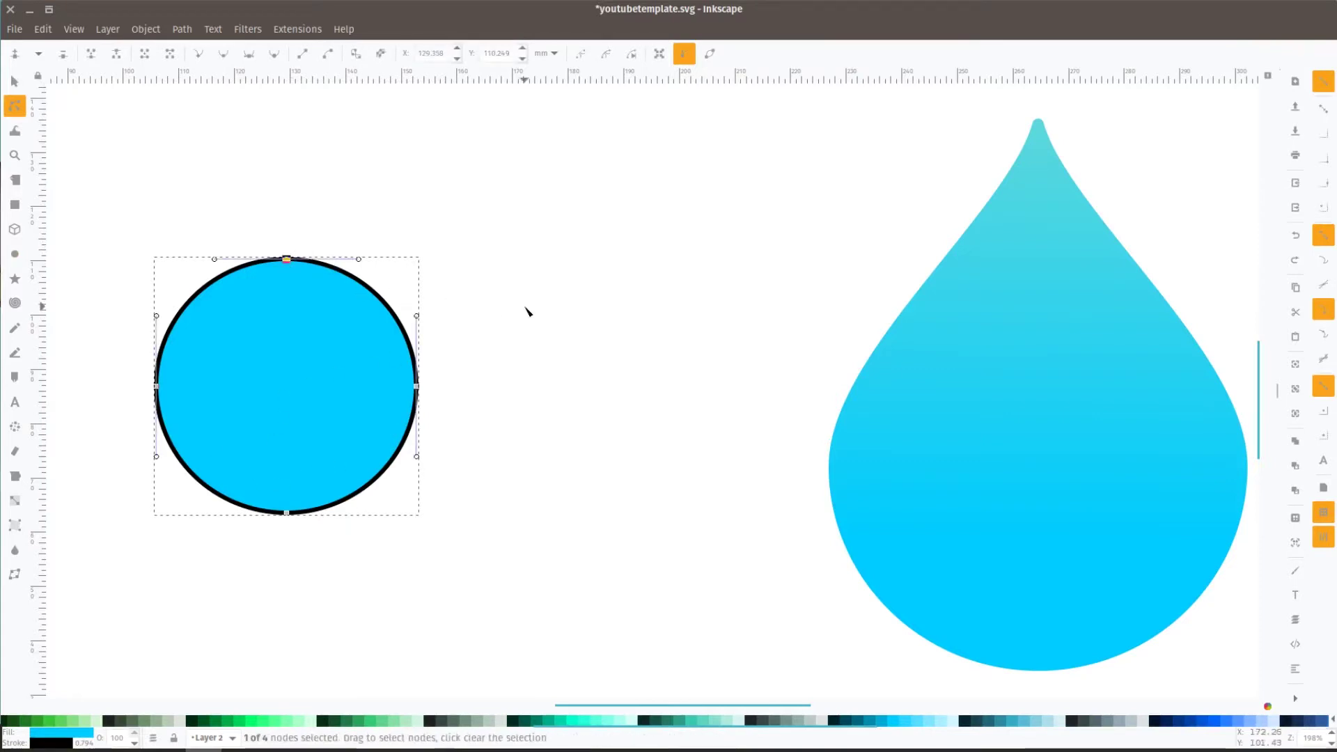
key("shift")
key("shift+Up")
key("shift+Up")
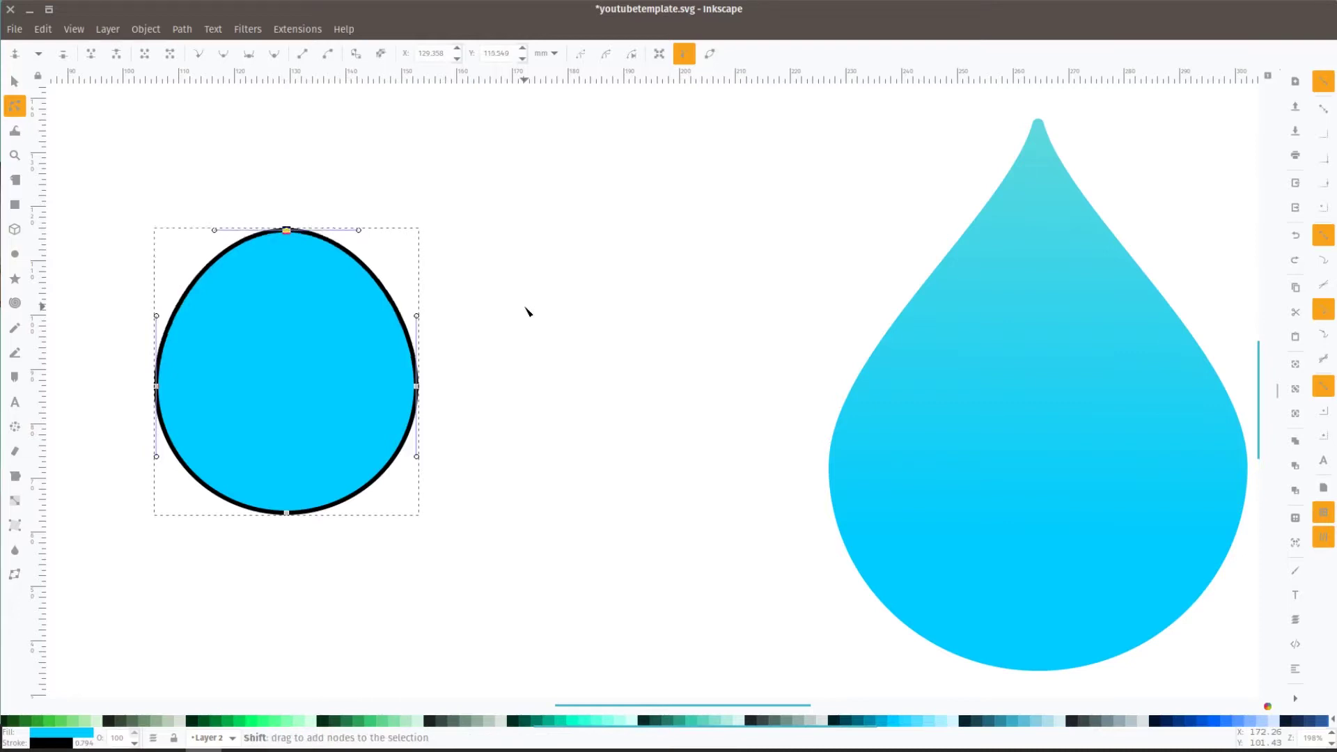
key("shift+Up")
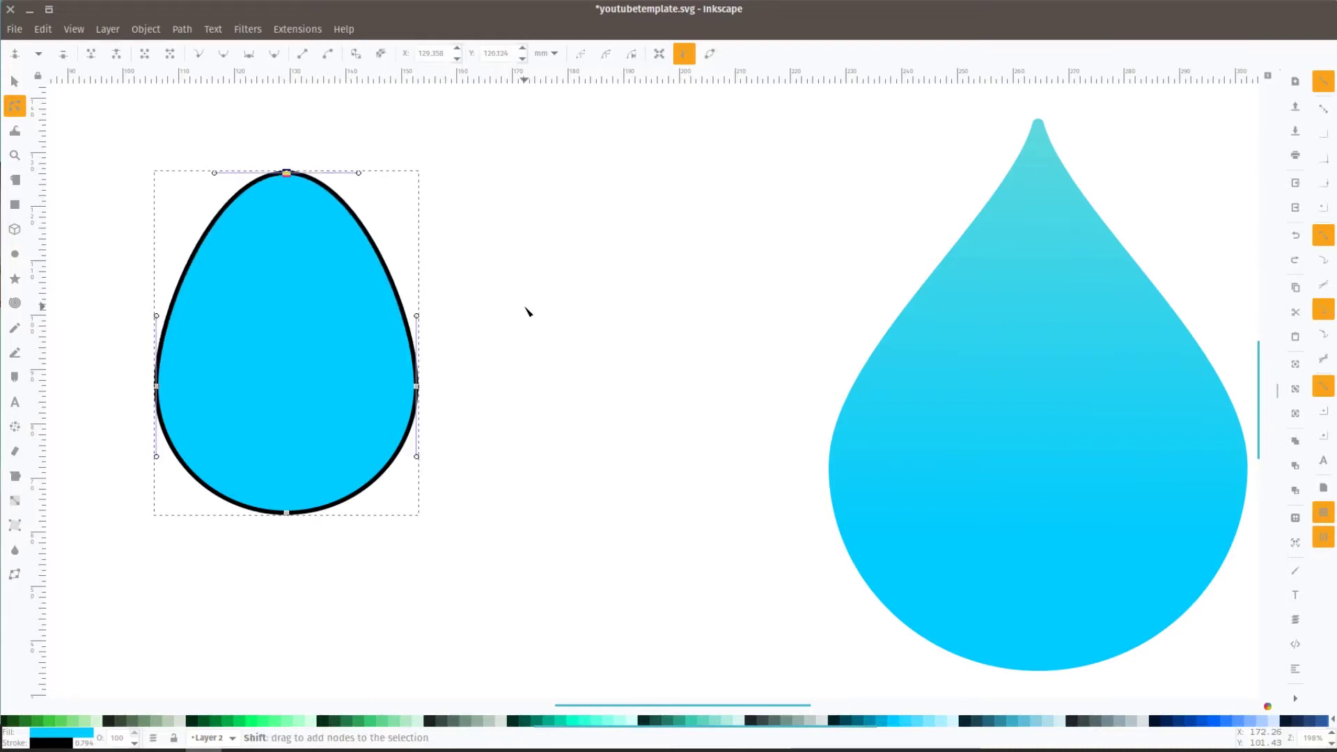
key("shift+Down")
key("shift+Up")
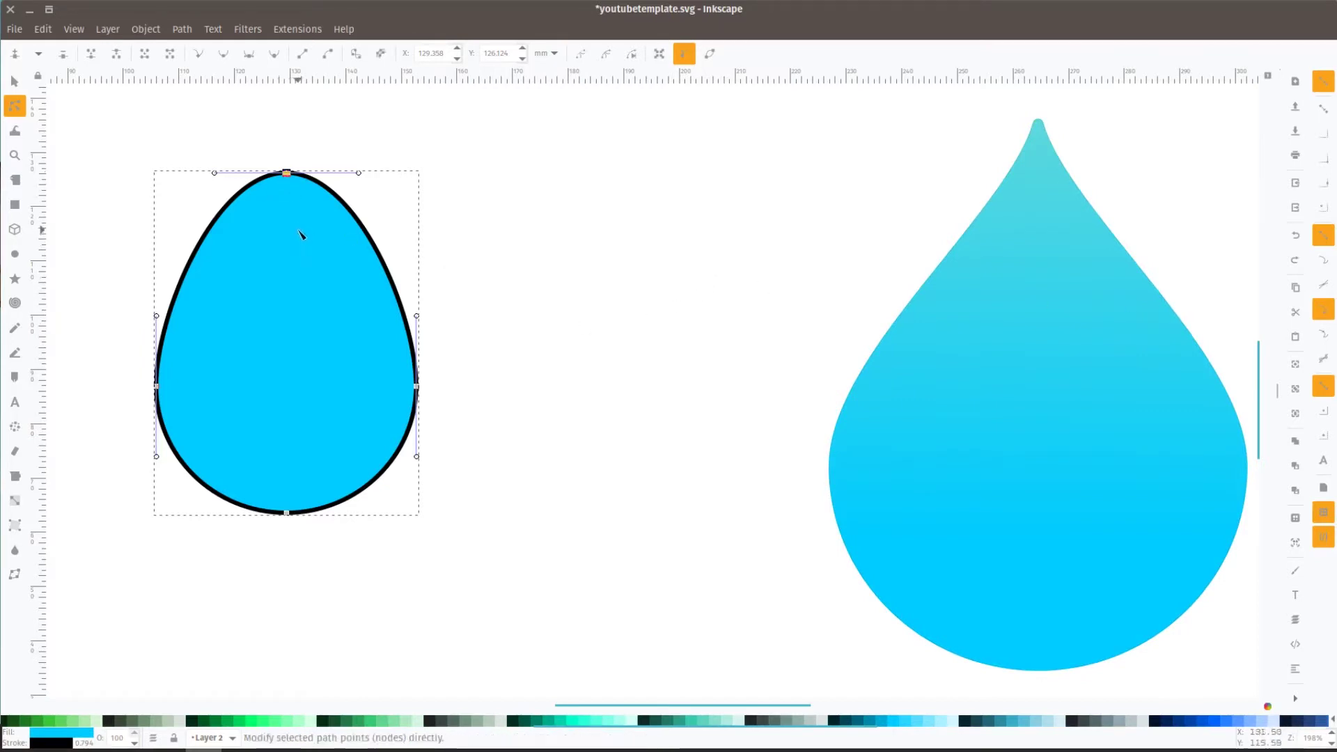
Make the egg shape's top node a sharp cusp with retracted handles and deselect the path.
left_click(199, 52)
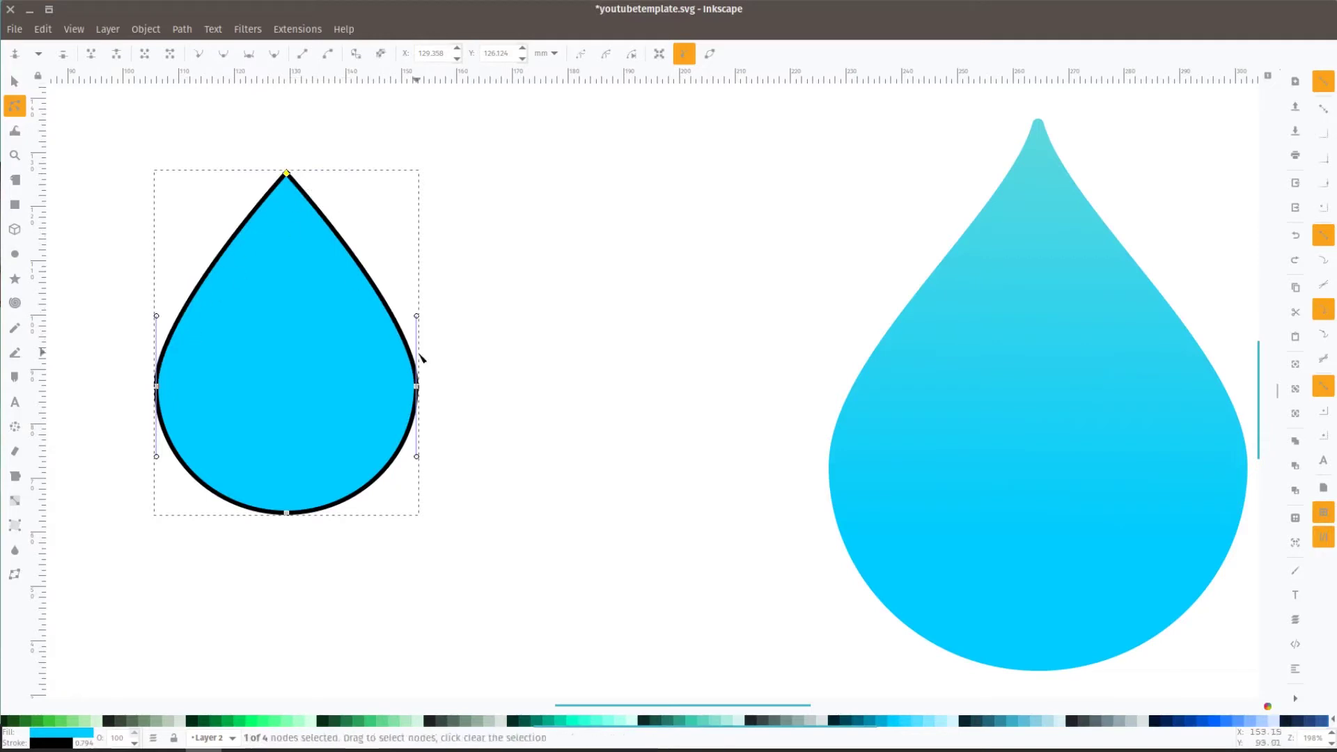
left_click(525, 376)
left_click(525, 427)
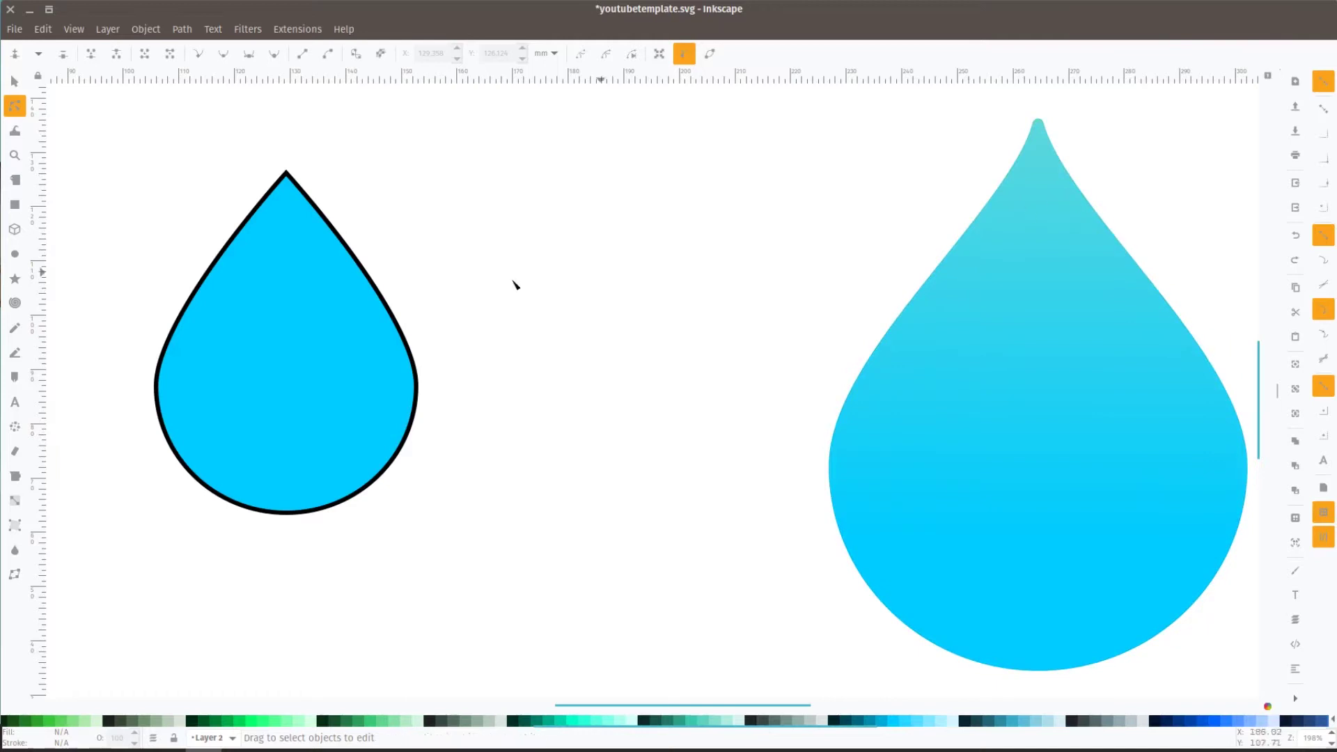
Pull a curve handle out of each side of the tip node to bend both upper edges inward symmetrically.
left_click(294, 260)
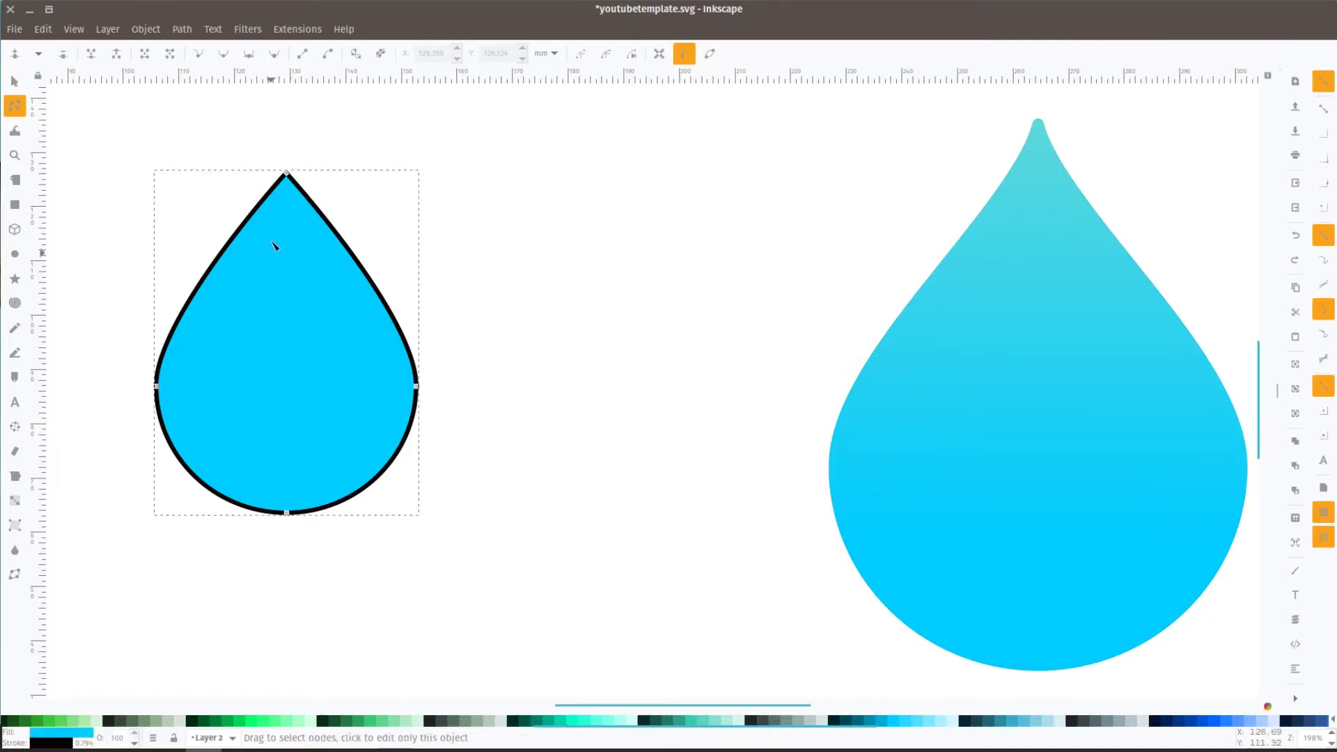
left_click(286, 173)
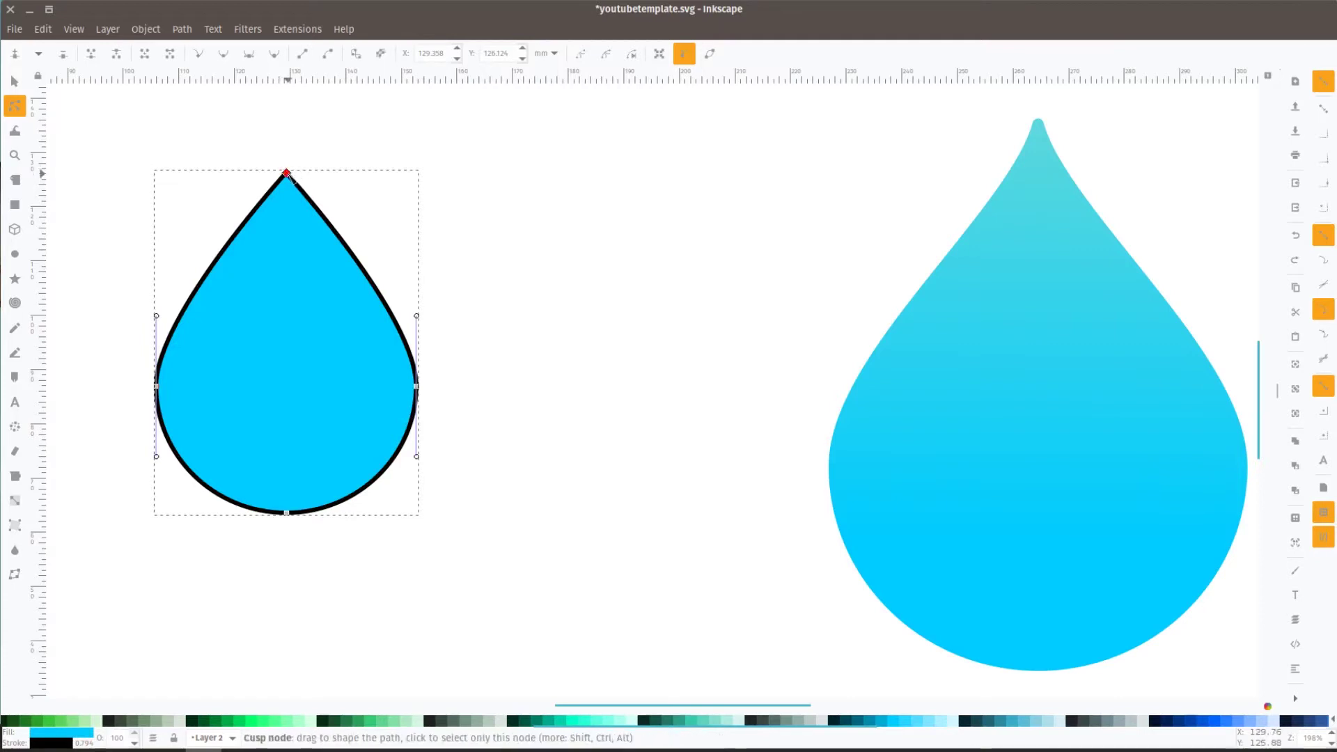
left_click_drag(287, 174, 273, 260)
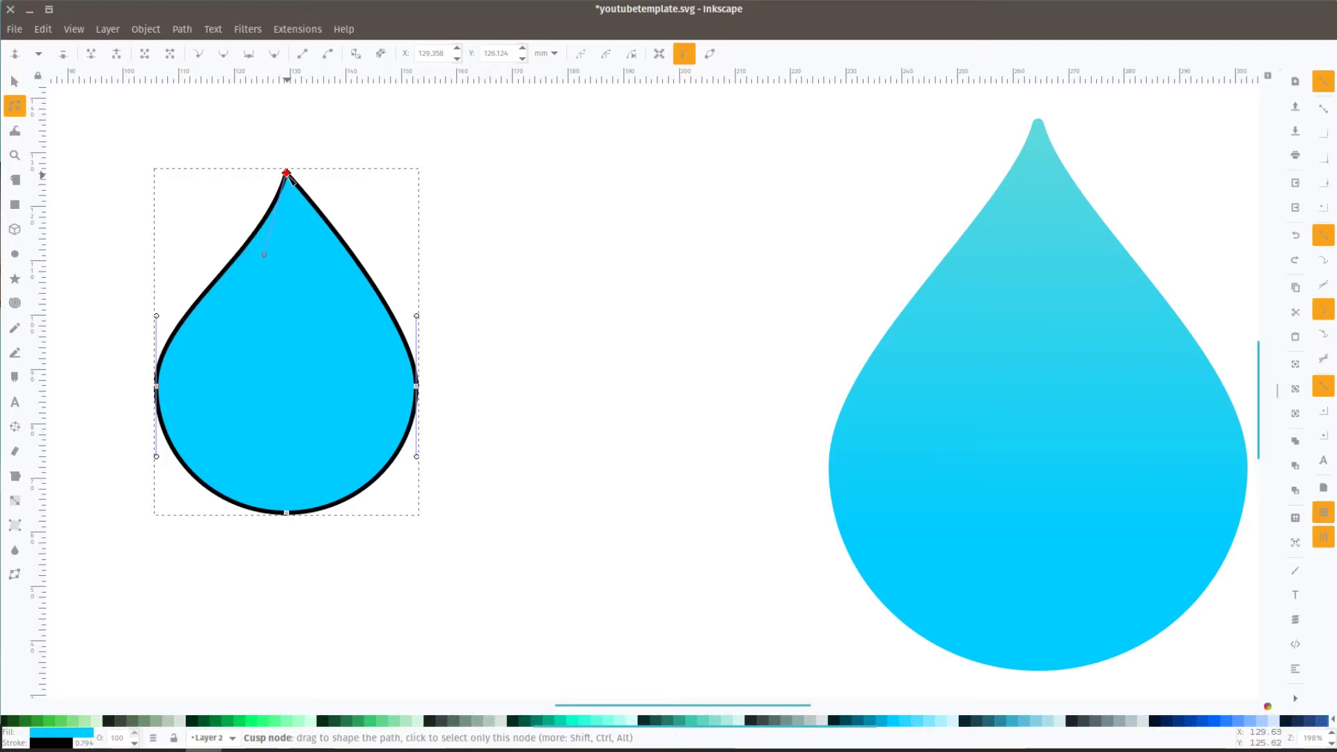
left_click_drag(287, 174, 349, 248)
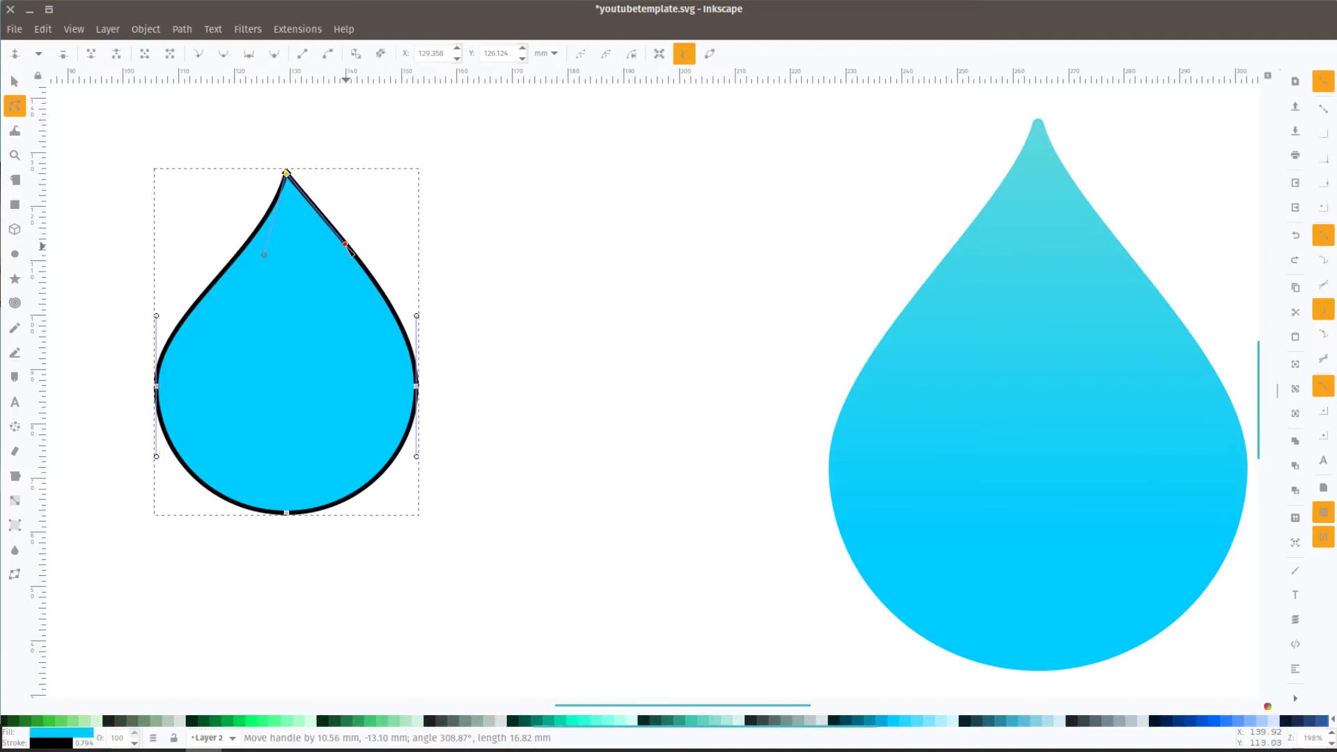
left_click_drag(351, 249, 317, 261)
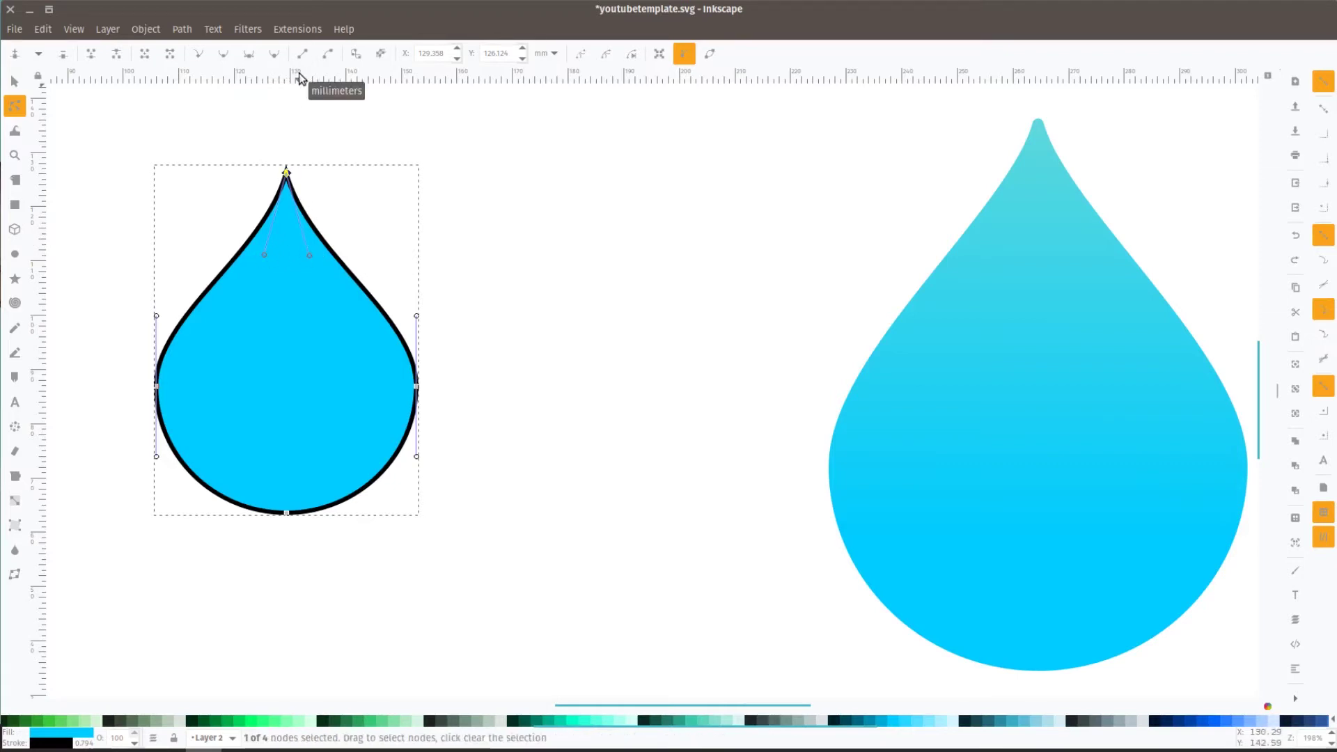
Level the tip node's two curve handles using a temporary horizontal guide at about 110 mm.
left_click_drag(299, 77, 333, 261)
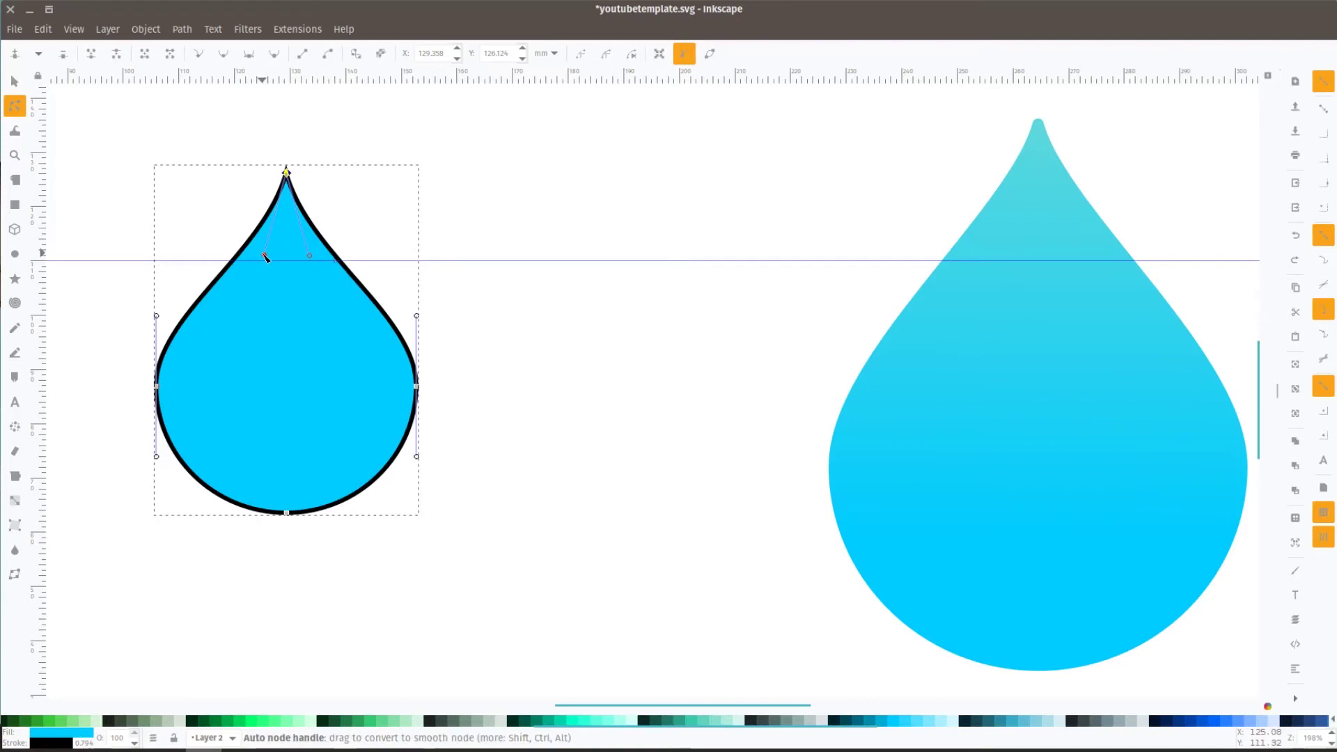
left_click_drag(266, 257, 314, 263)
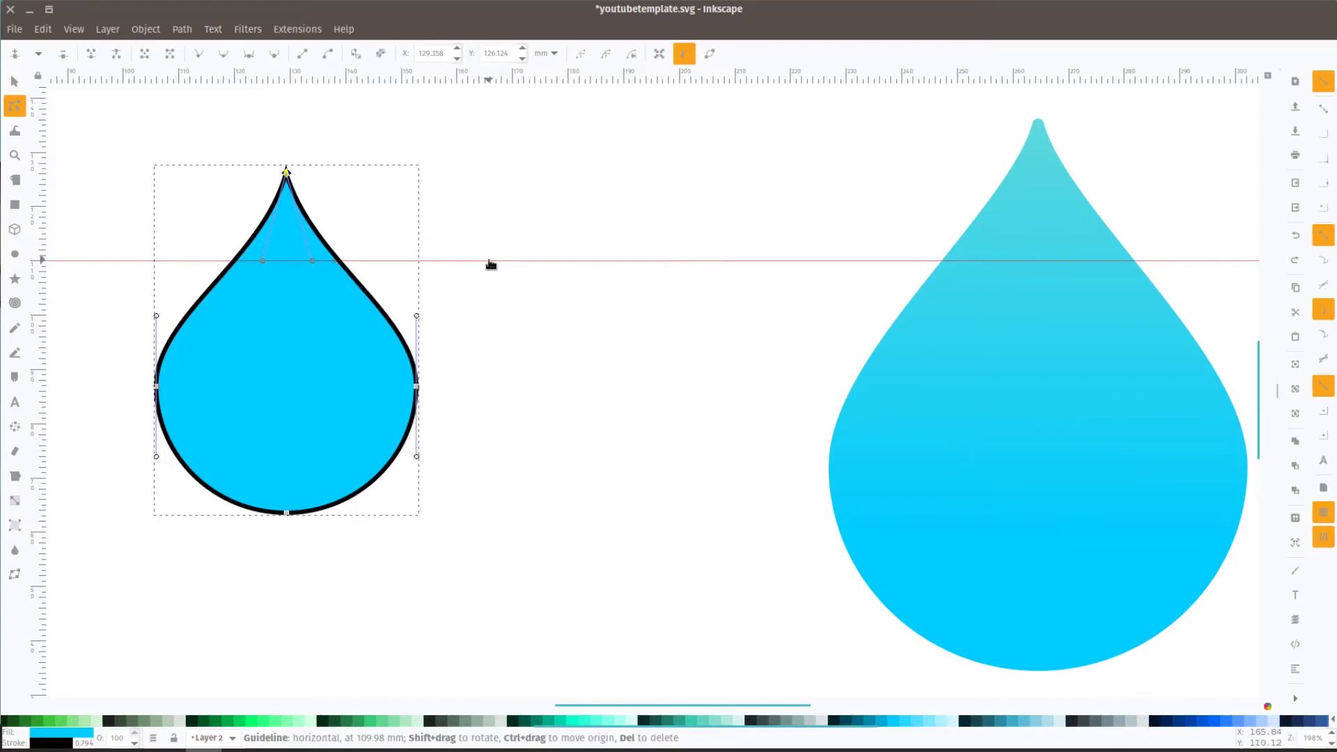
key("Delete")
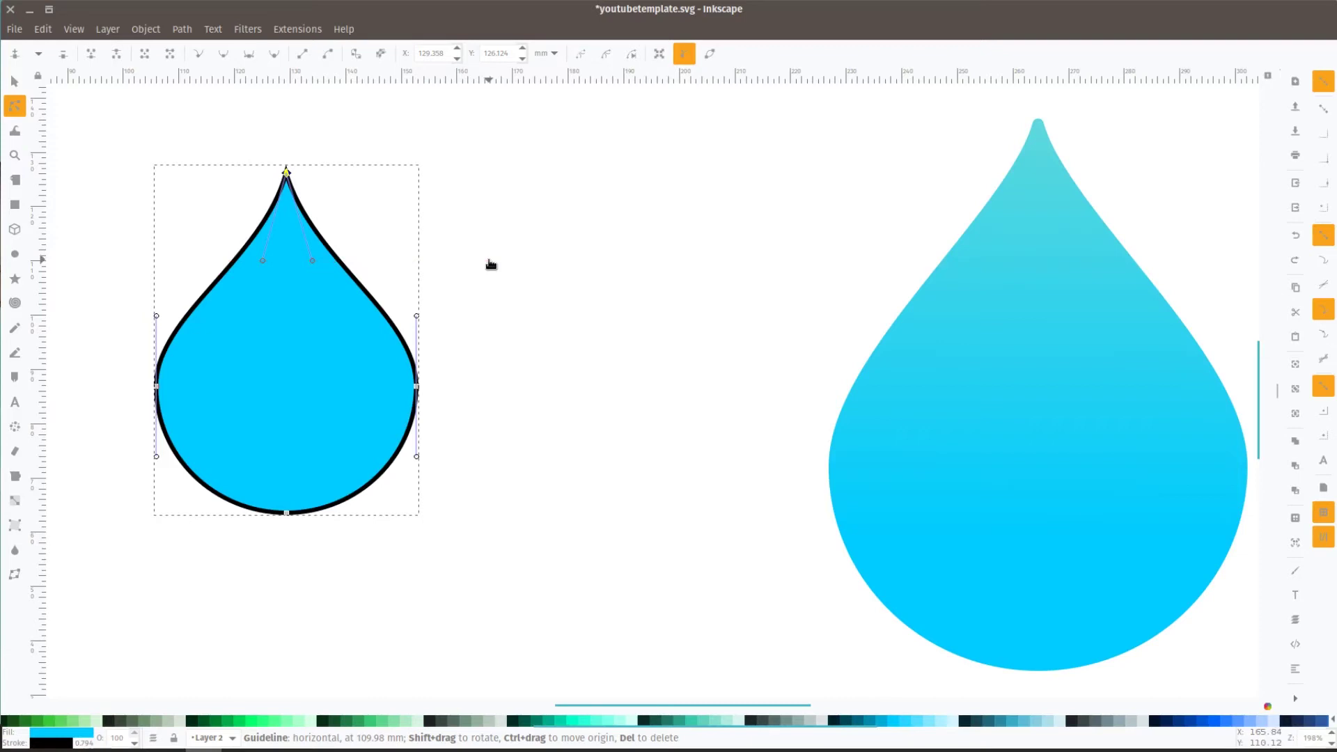
left_click(491, 264)
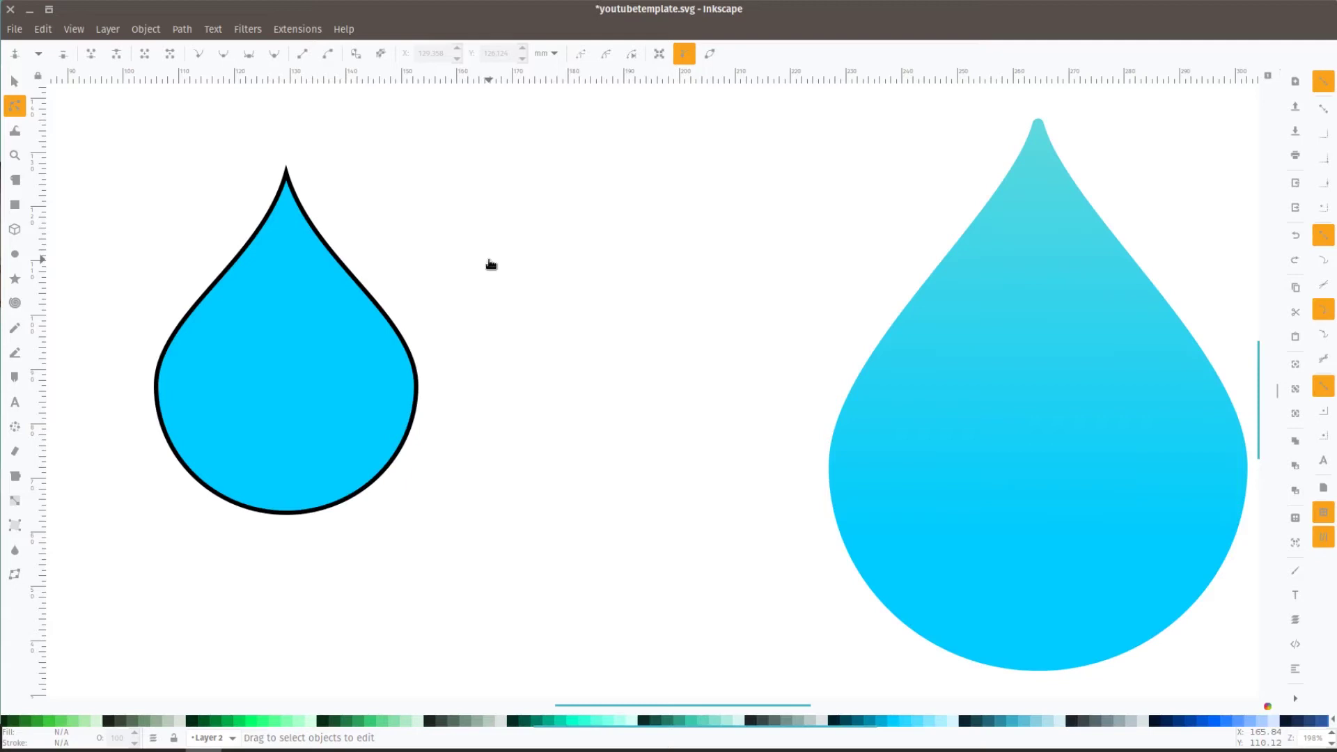
Set the new droplet's stroke width to 10 px and its join style to round.
scroll(292, 251, "up", 2)
scroll(275, 264, "up", 2)
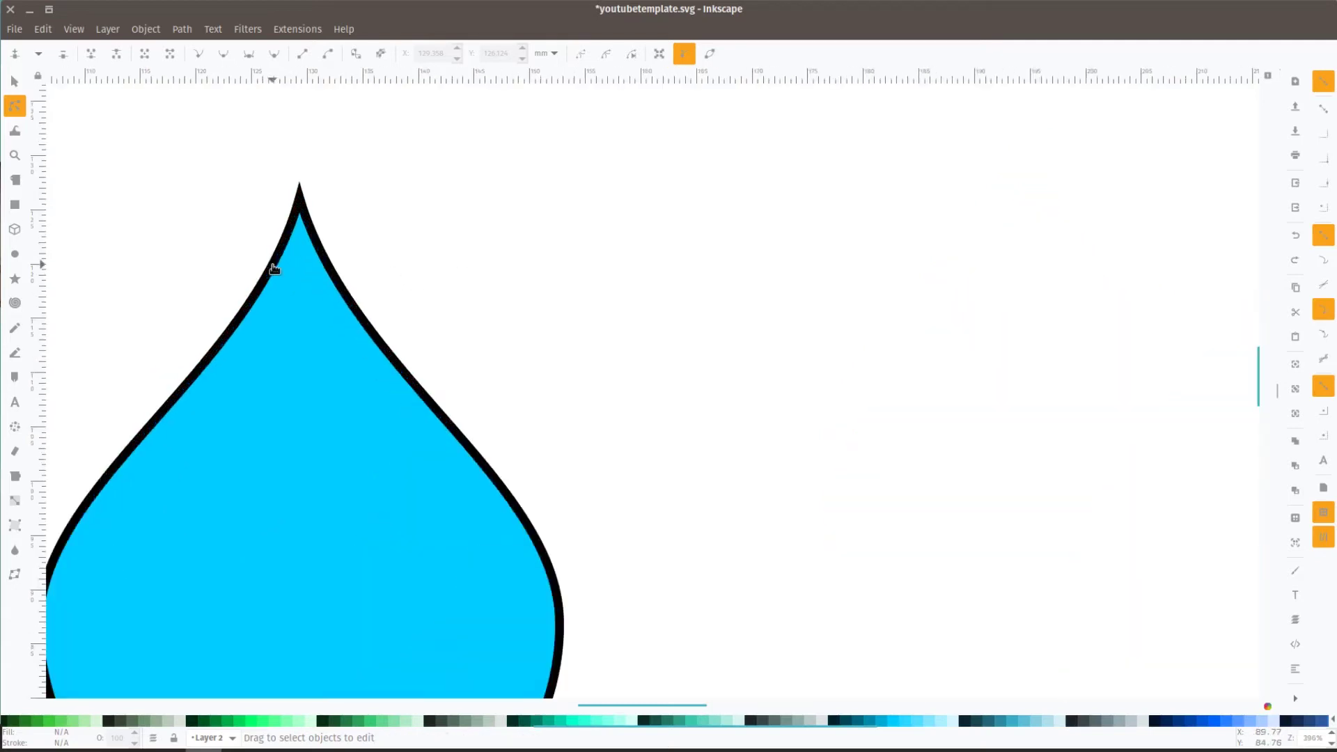
scroll(274, 269, "up", 2)
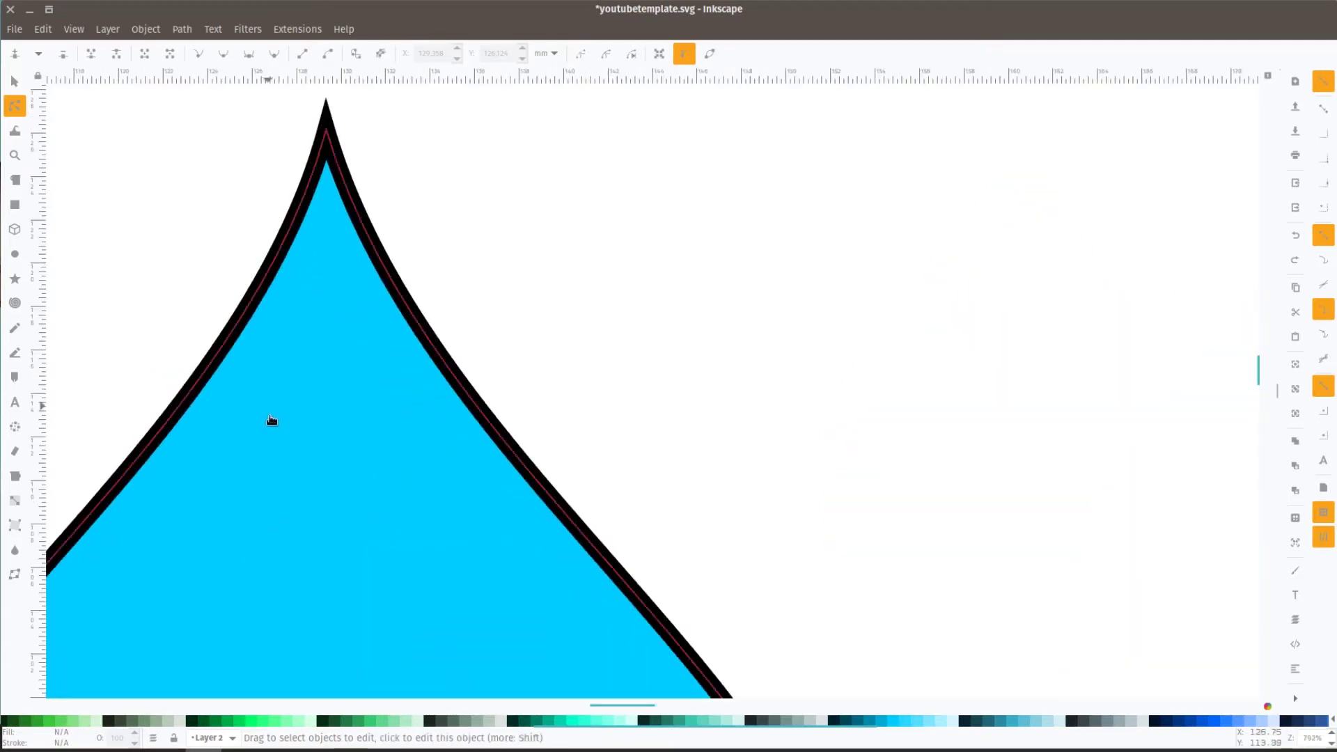
scroll(274, 425, "down", 1)
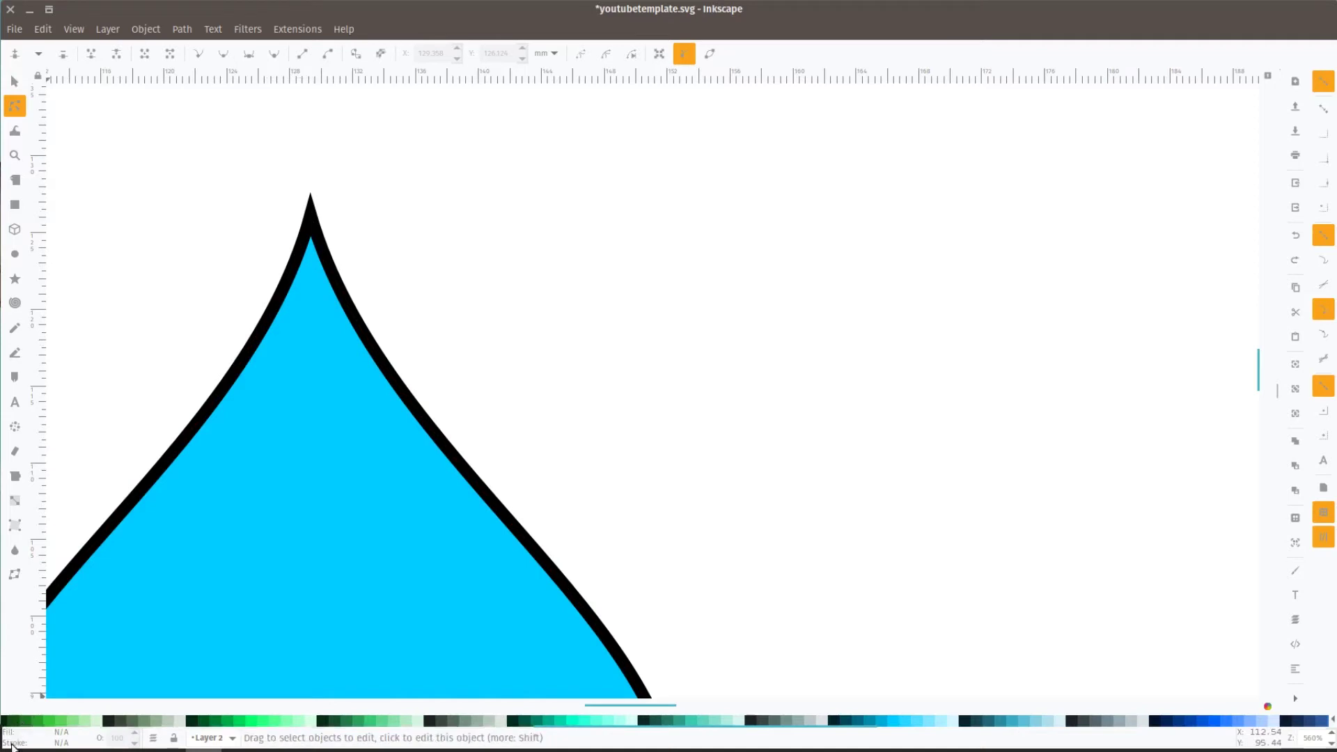
left_click(302, 550)
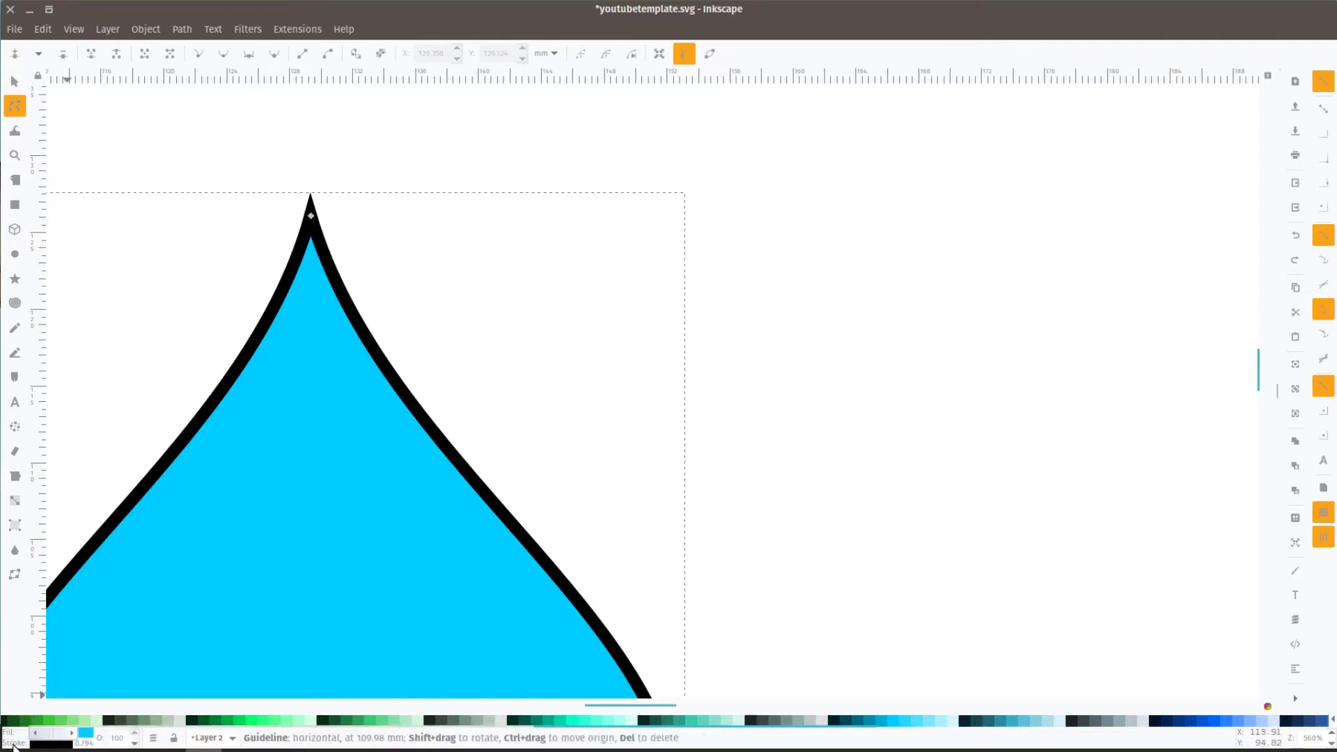
left_click(50, 744)
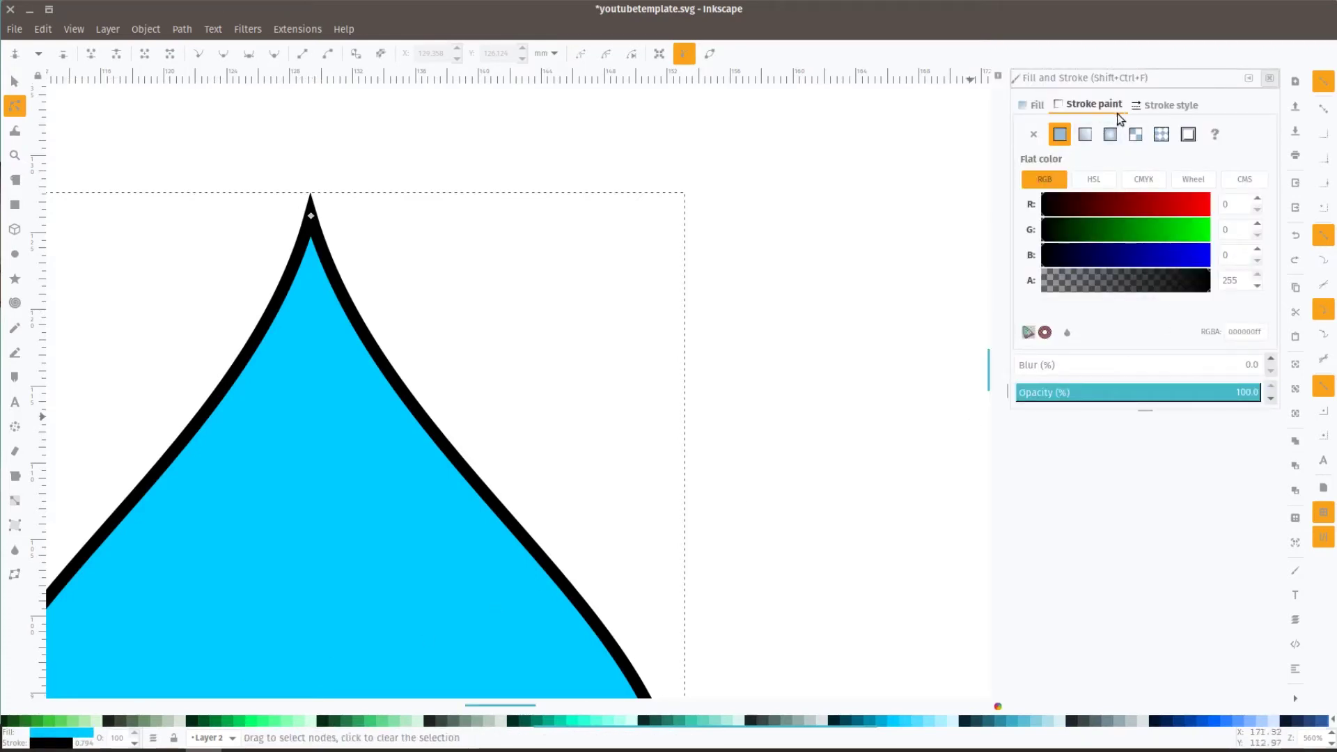
left_click(1165, 106)
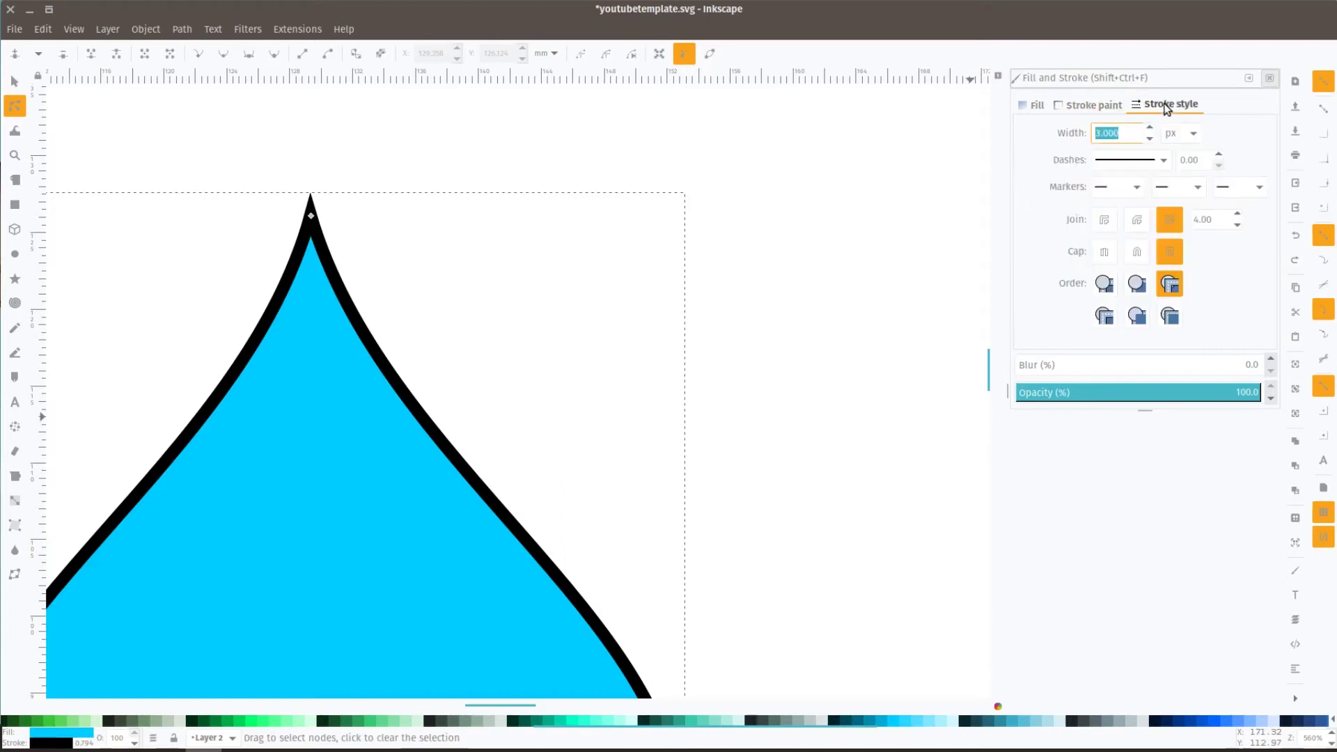
left_click(1123, 137)
double_click(1123, 137)
type("10")
key("Return")
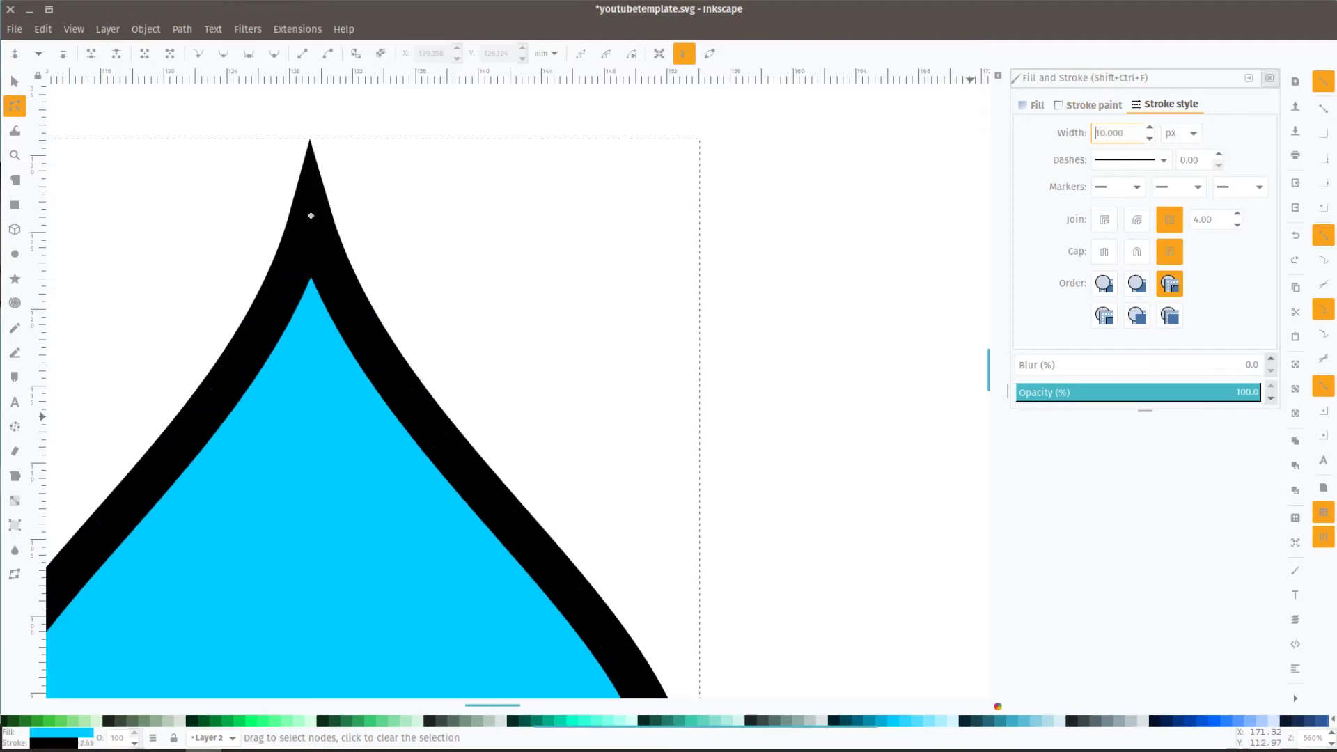
left_click(1104, 221)
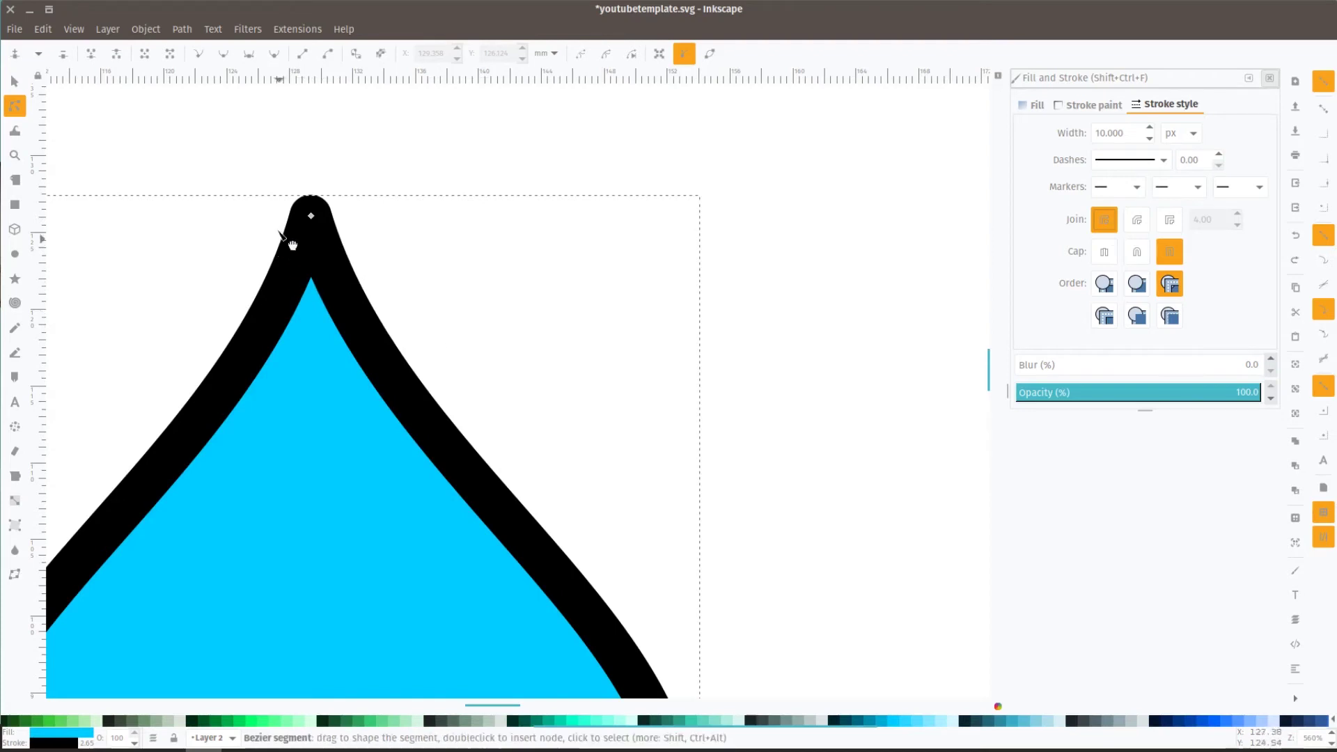
Compare the droplet's tip with the gradient reference droplet and set the new droplet's stroke width to 2 px.
scroll(586, 479, "down", 4)
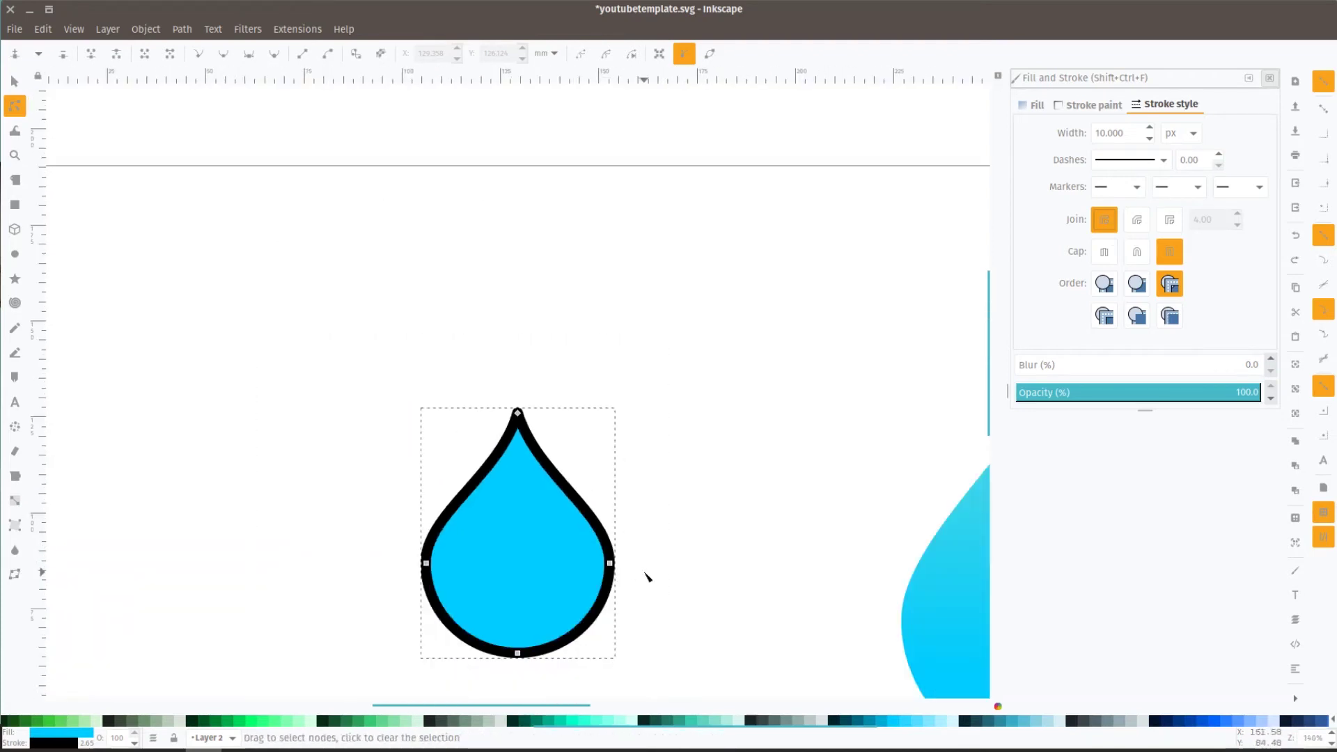
scroll(646, 575, "right", 3)
left_click(665, 556)
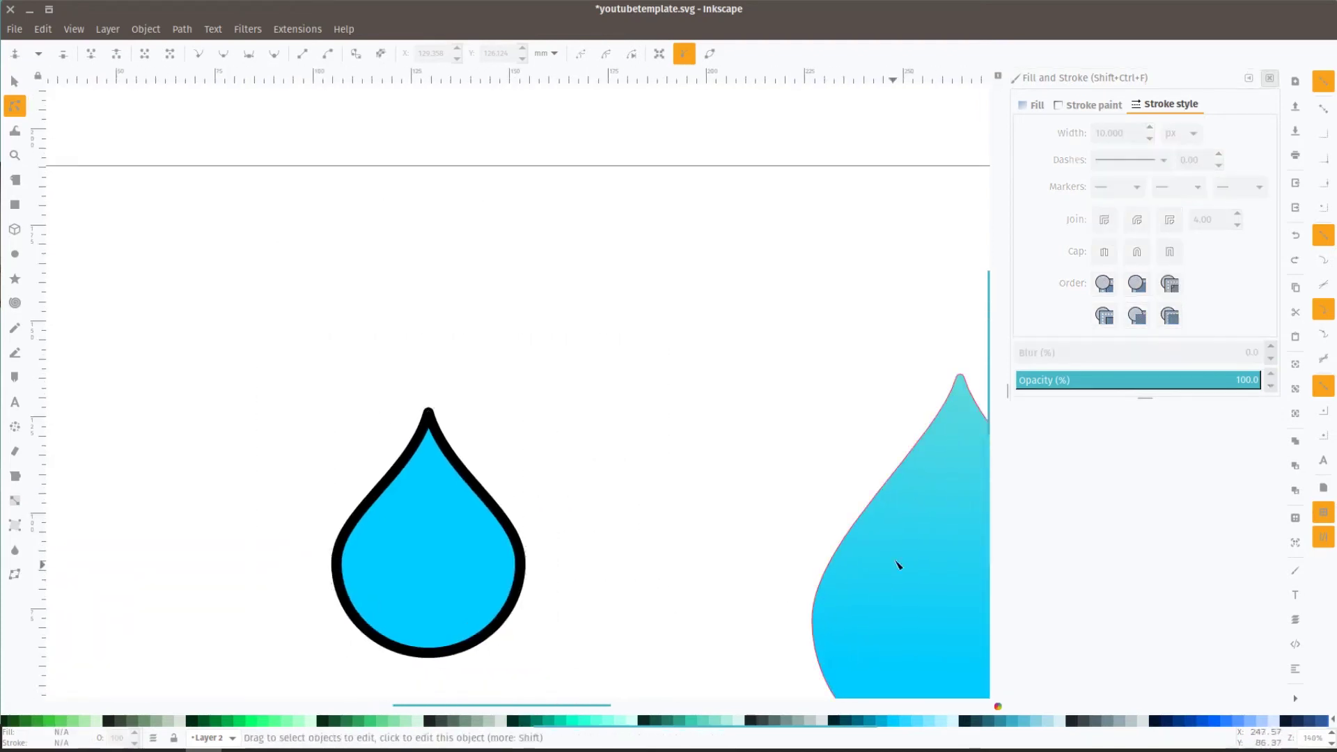
scroll(803, 567, "right", 5)
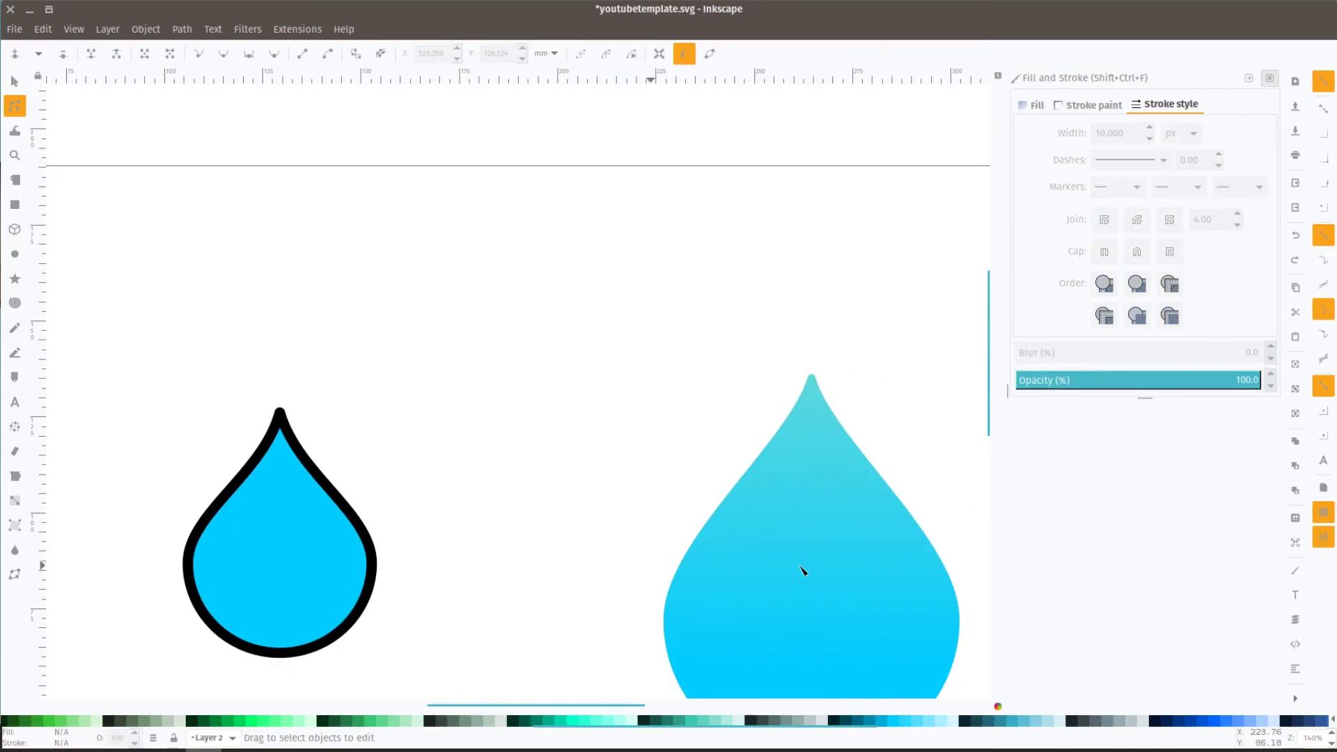
scroll(803, 570, "left", 2)
left_click(334, 482)
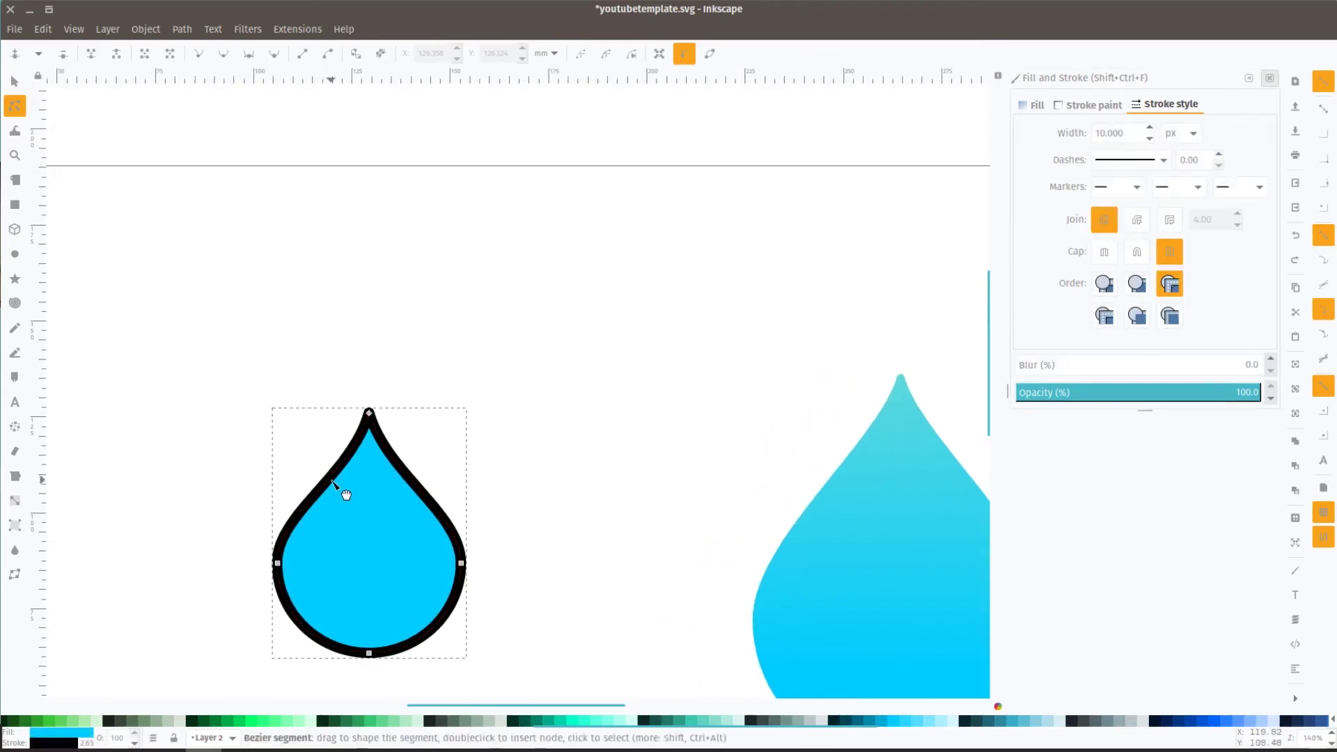
scroll(343, 488, "up", 4)
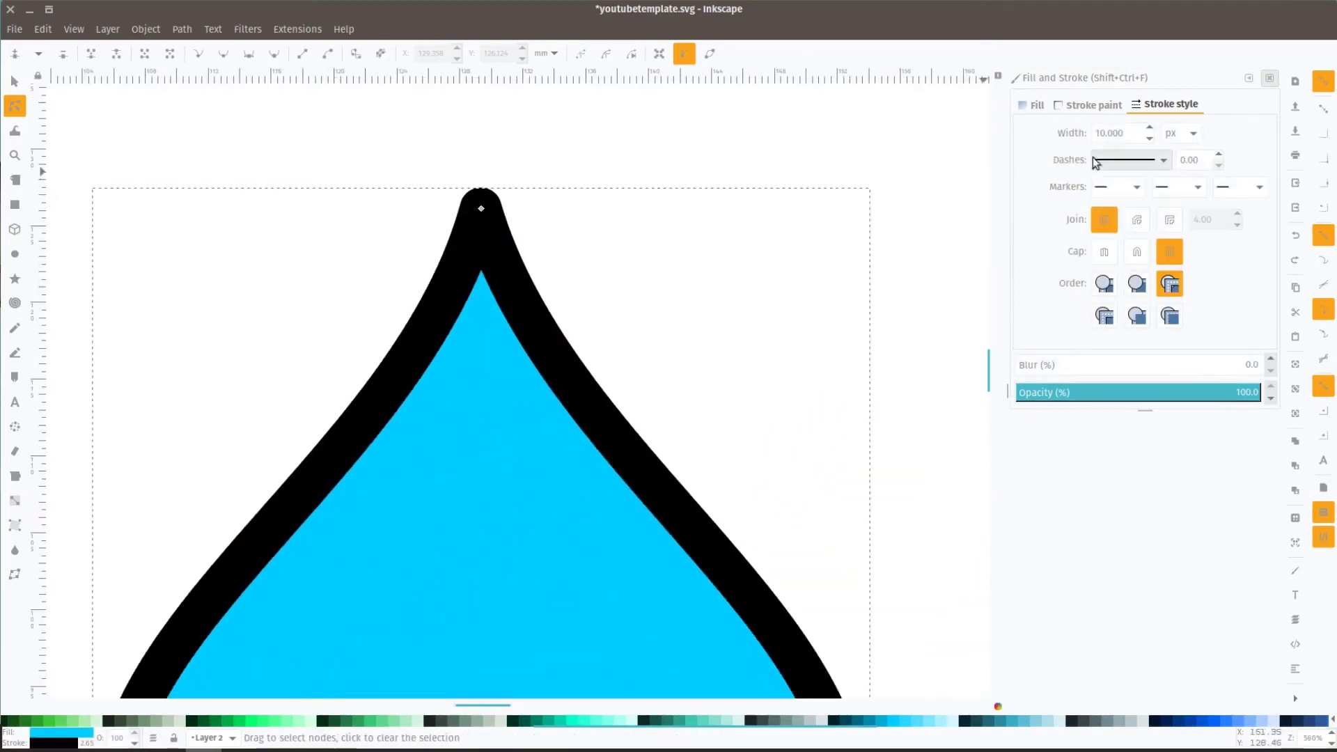
double_click(1116, 131)
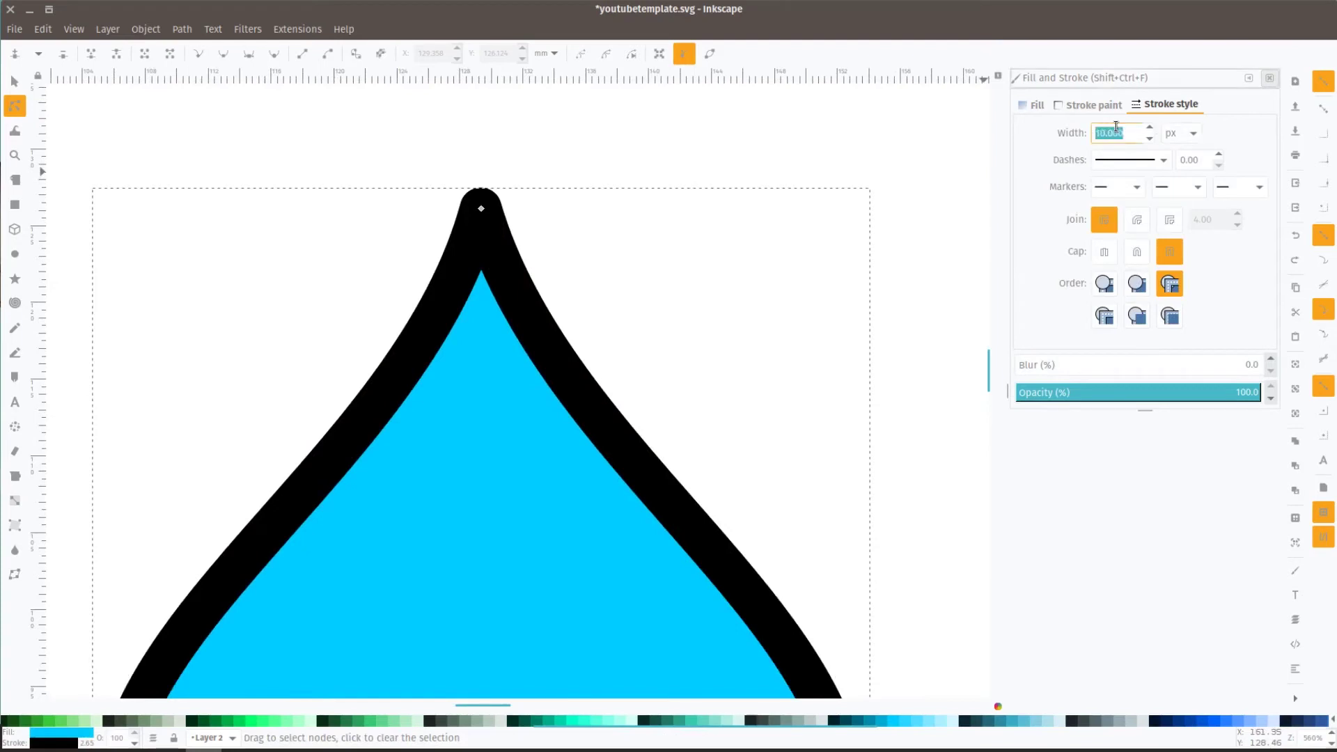
type("2")
key("Return")
left_click(868, 324)
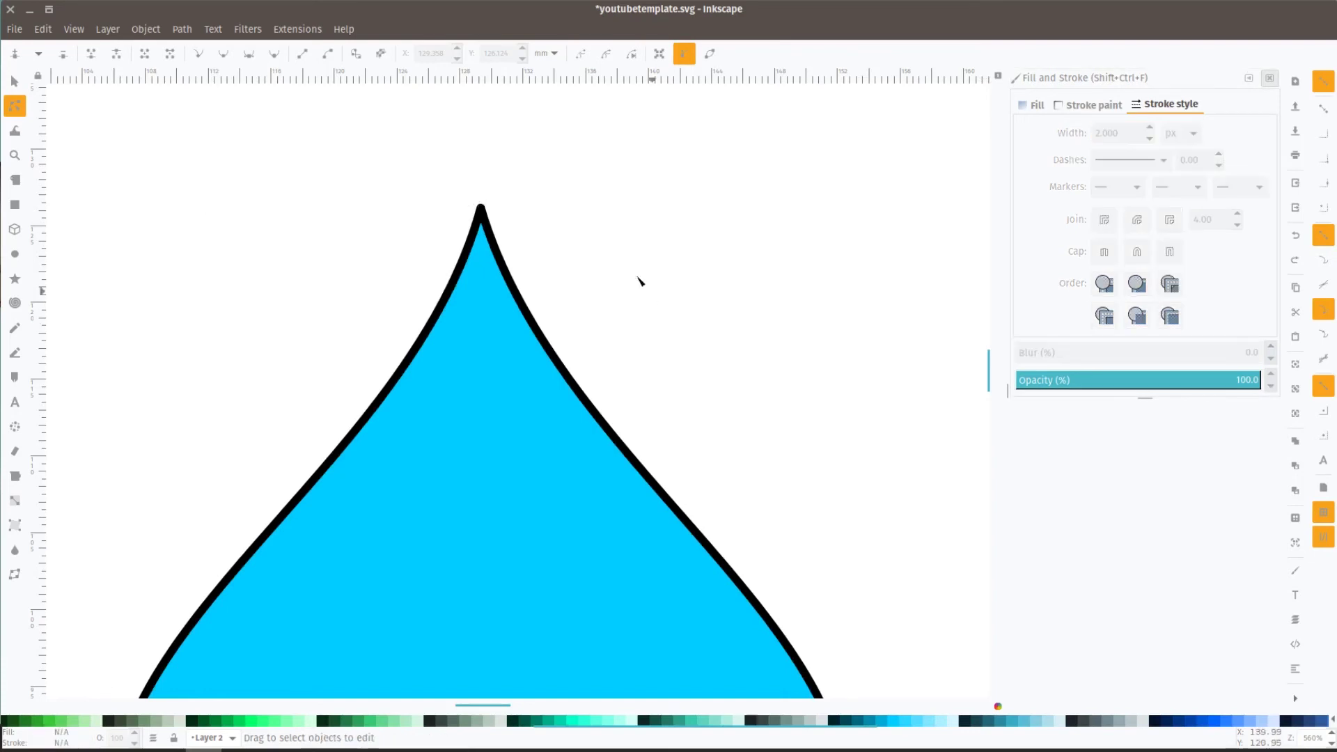
Set the new droplet's stroke width to 4 px and deselect it.
left_click(498, 259)
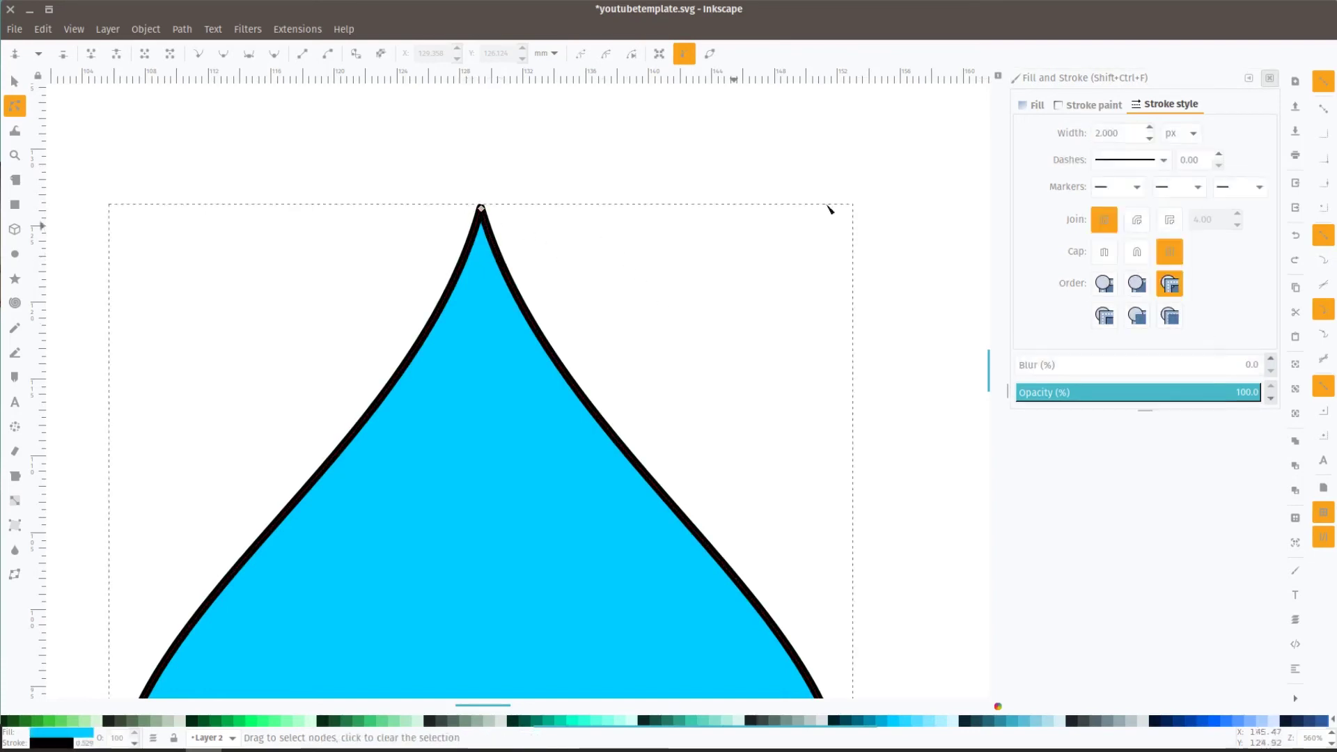
double_click(1126, 136)
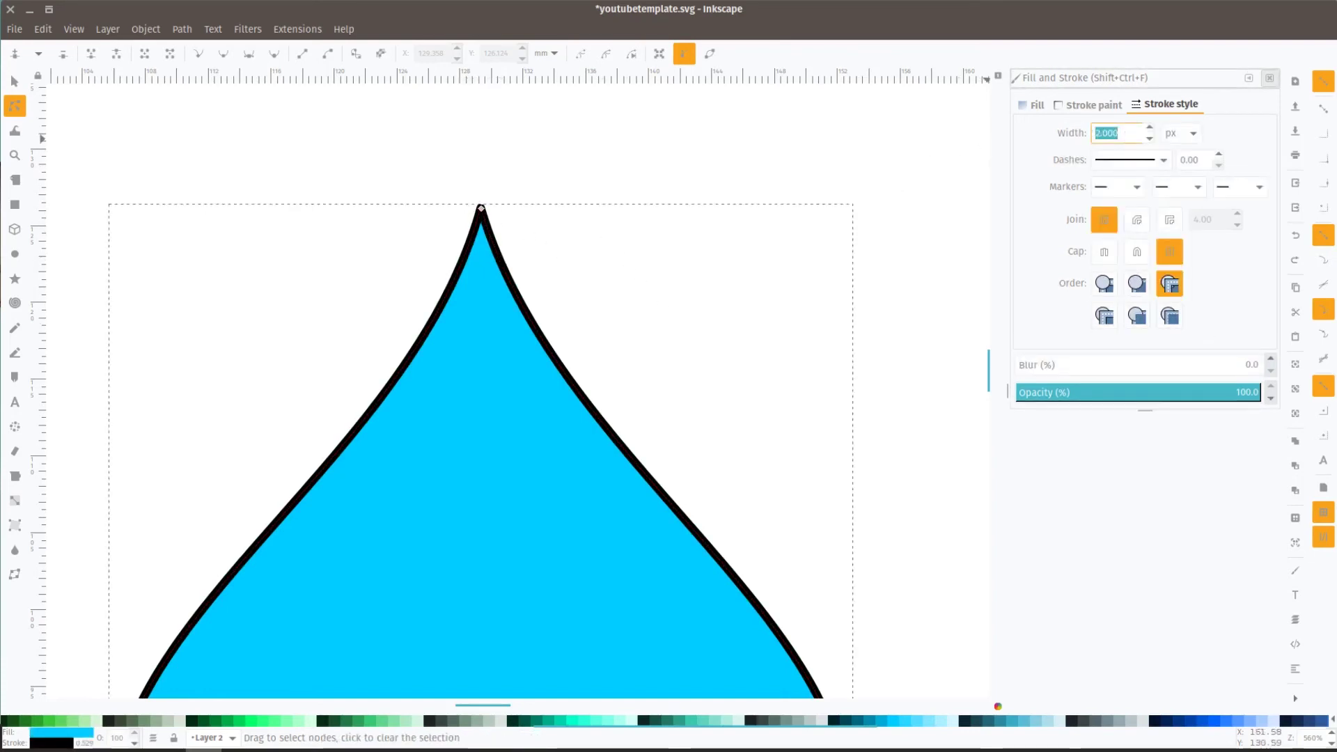
type("4")
key("Return")
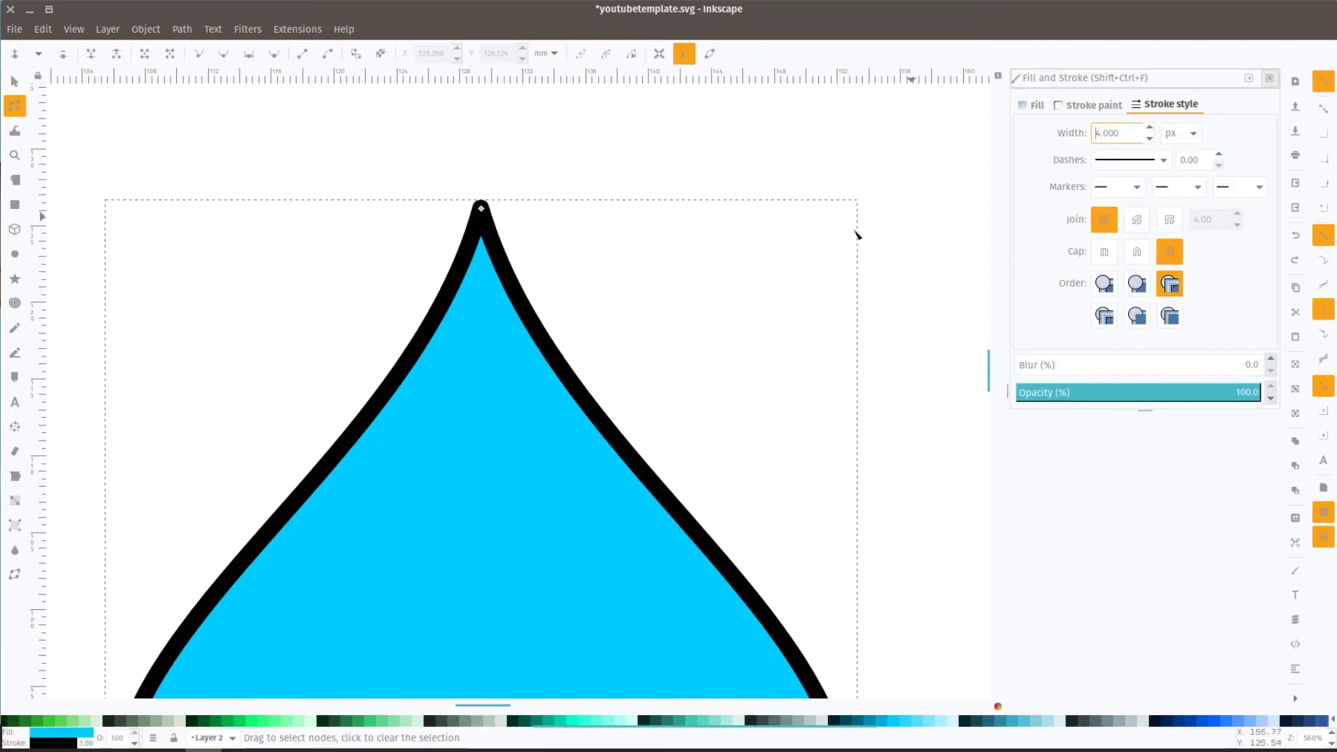
left_click(635, 159)
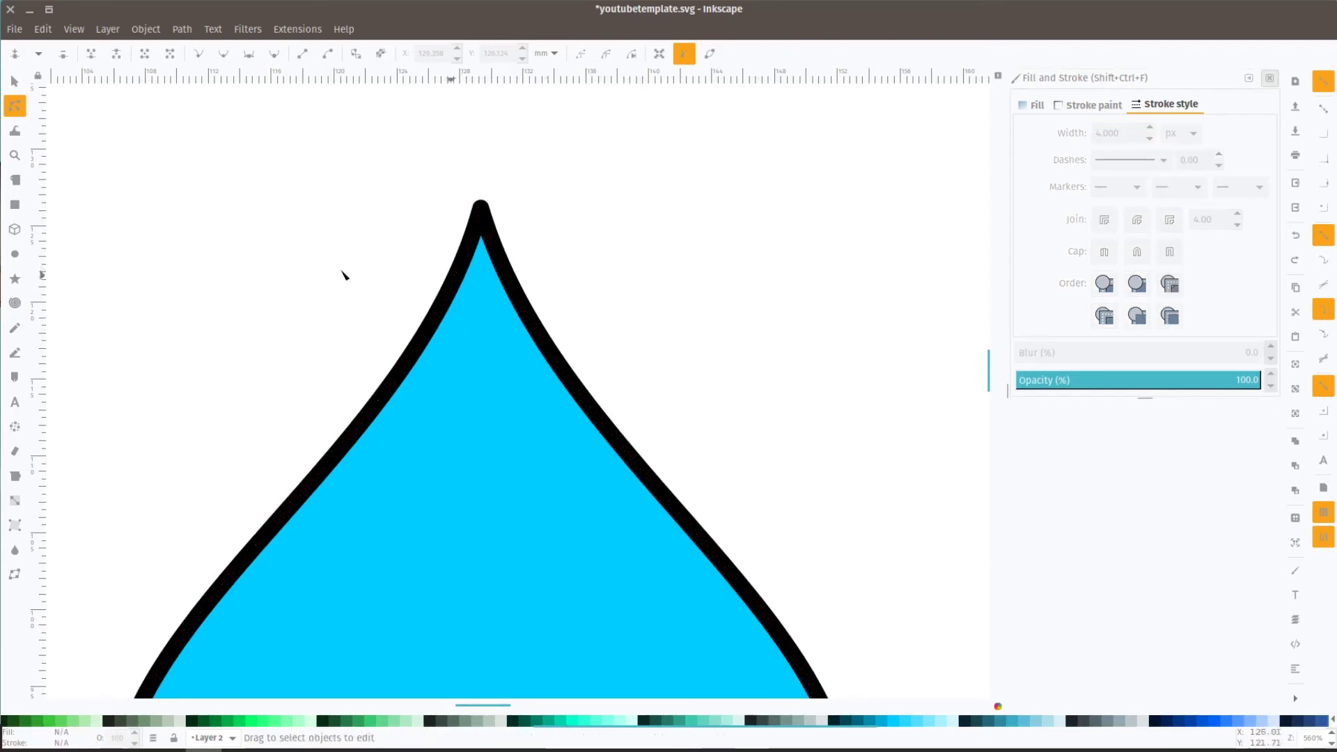
Try scaling the whole droplet down proportionally about its centre to about 10 mm wide, and inspect how rounded its tip looks.
left_click(14, 80)
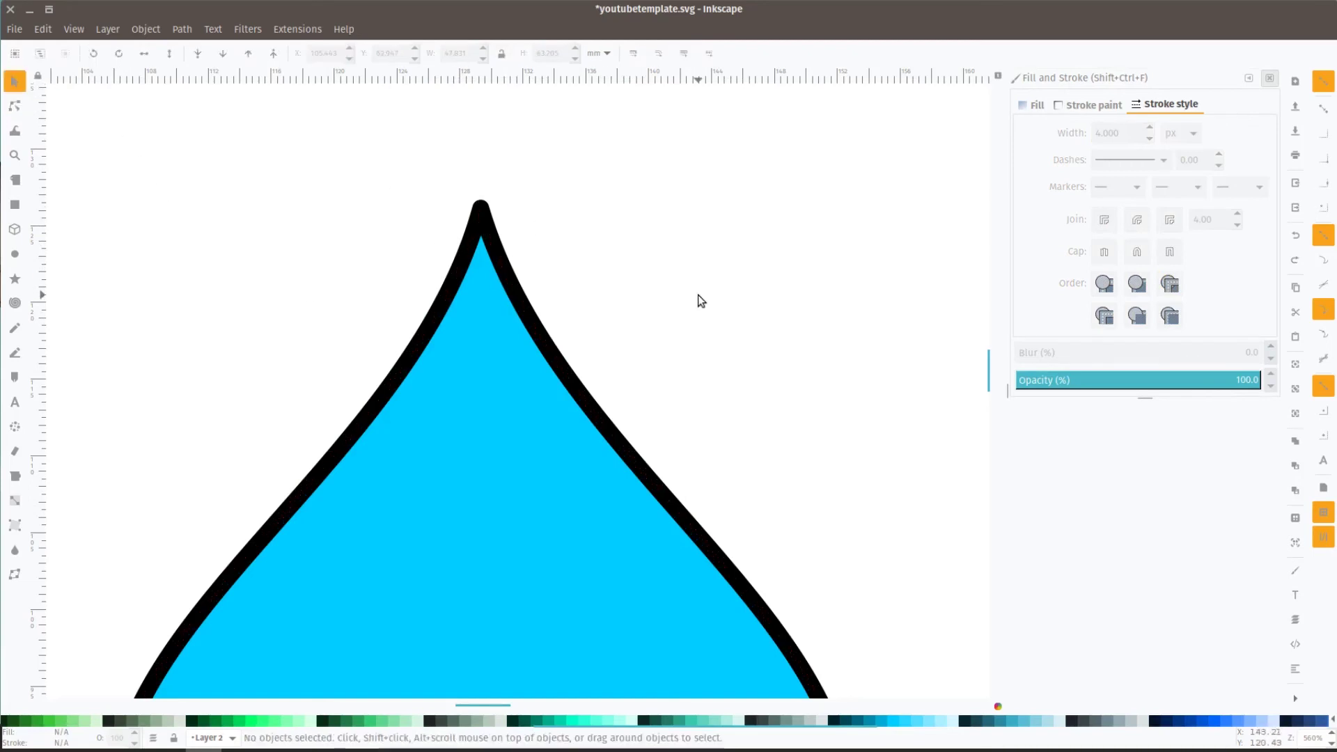
scroll(726, 521, "down", 2)
scroll(725, 516, "down", 1)
scroll(726, 525, "down", 4)
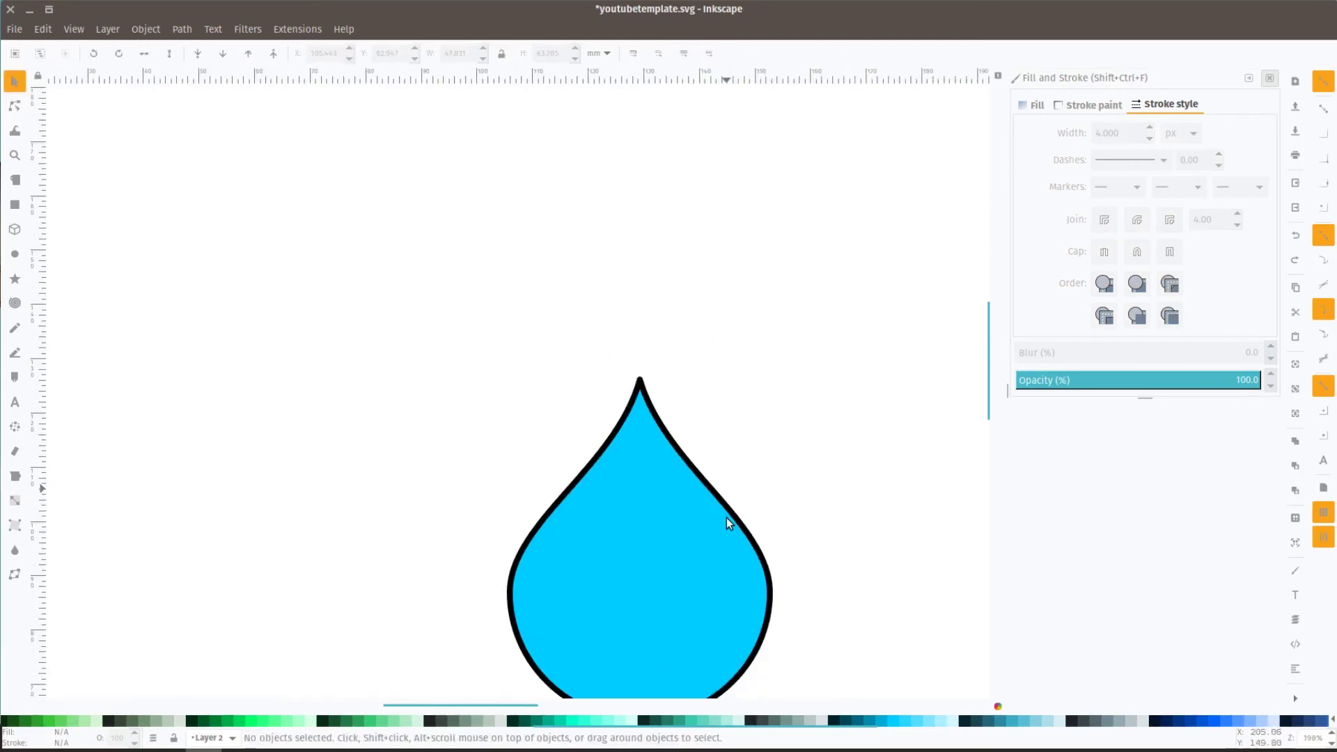
left_click(733, 532)
scroll(761, 621, "right", 3)
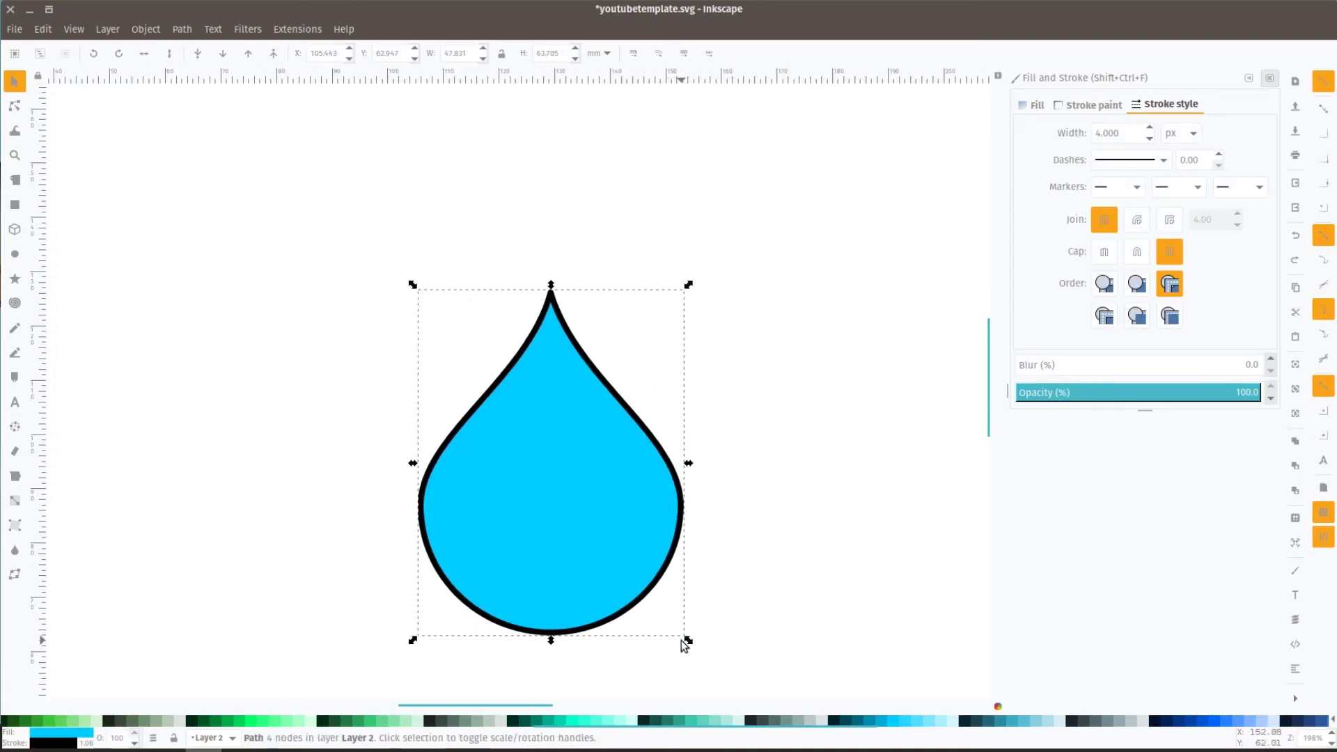
left_click_drag(691, 644, 582, 549)
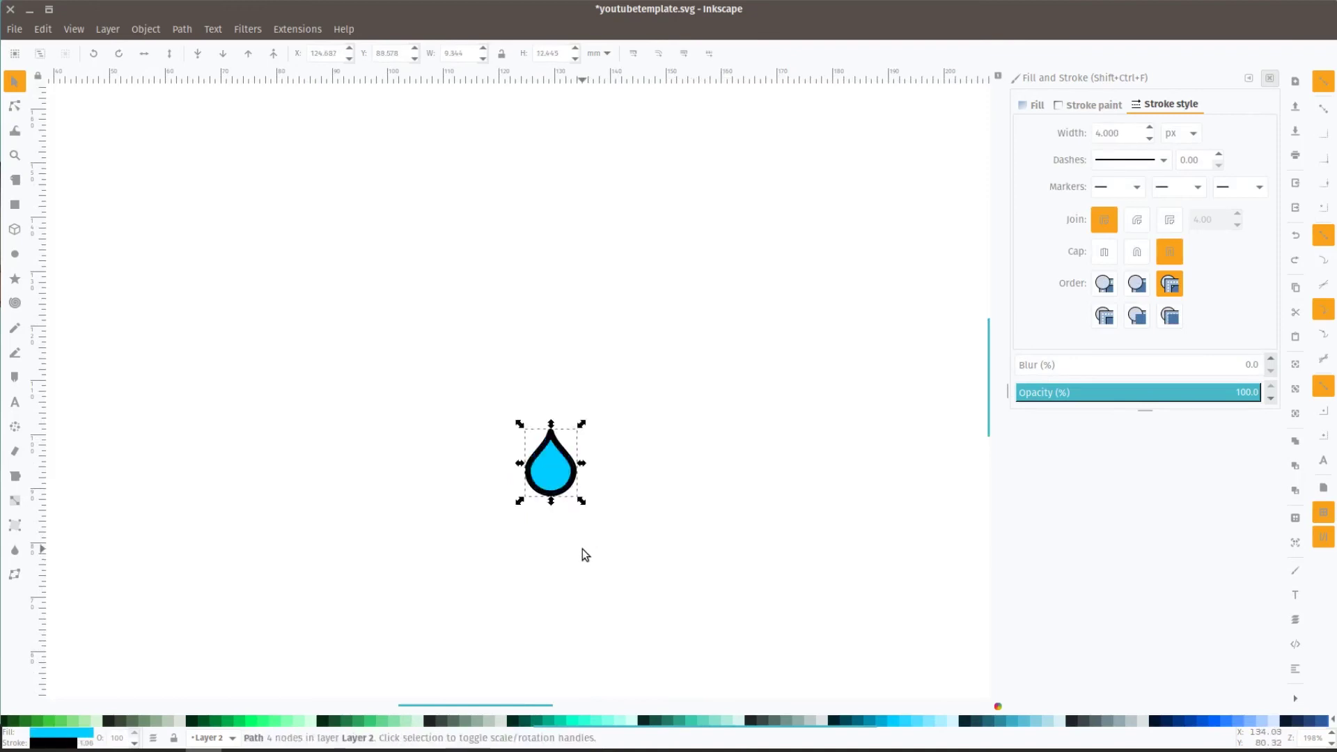
left_click(625, 477)
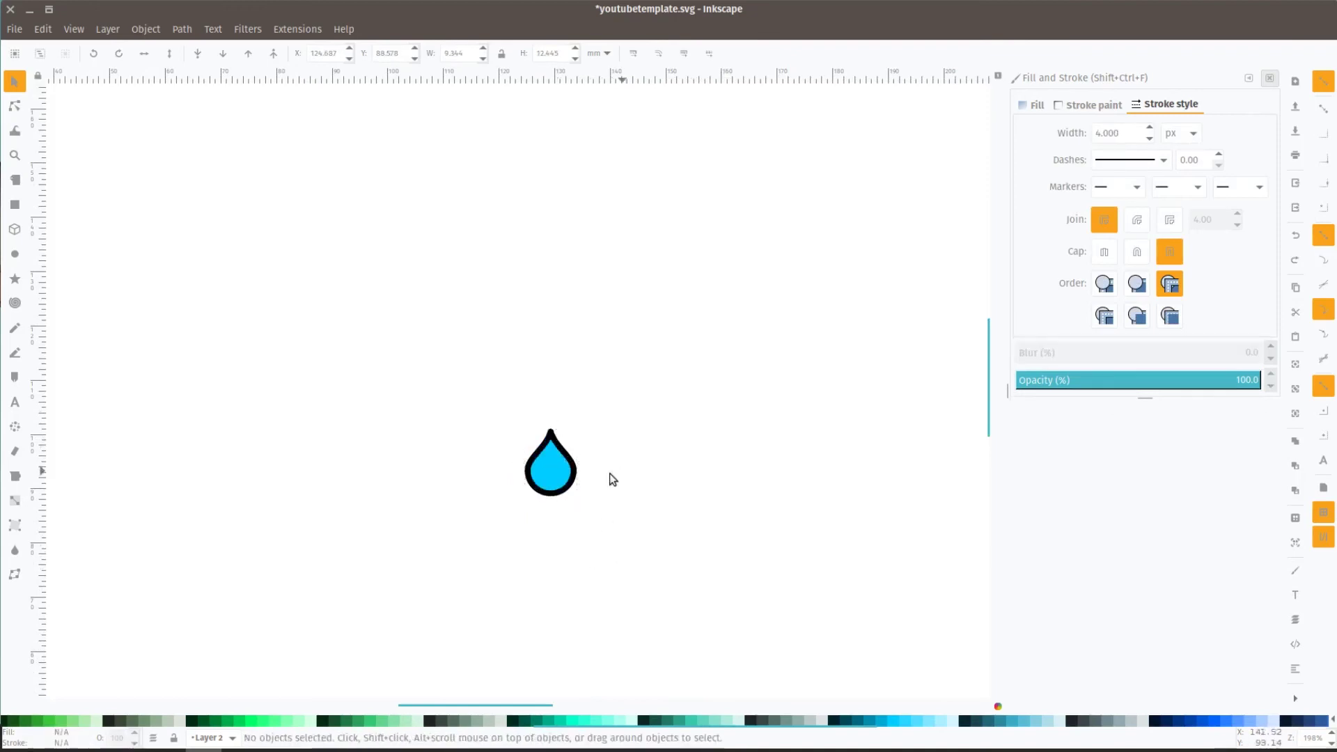
scroll(527, 521, "up", 4)
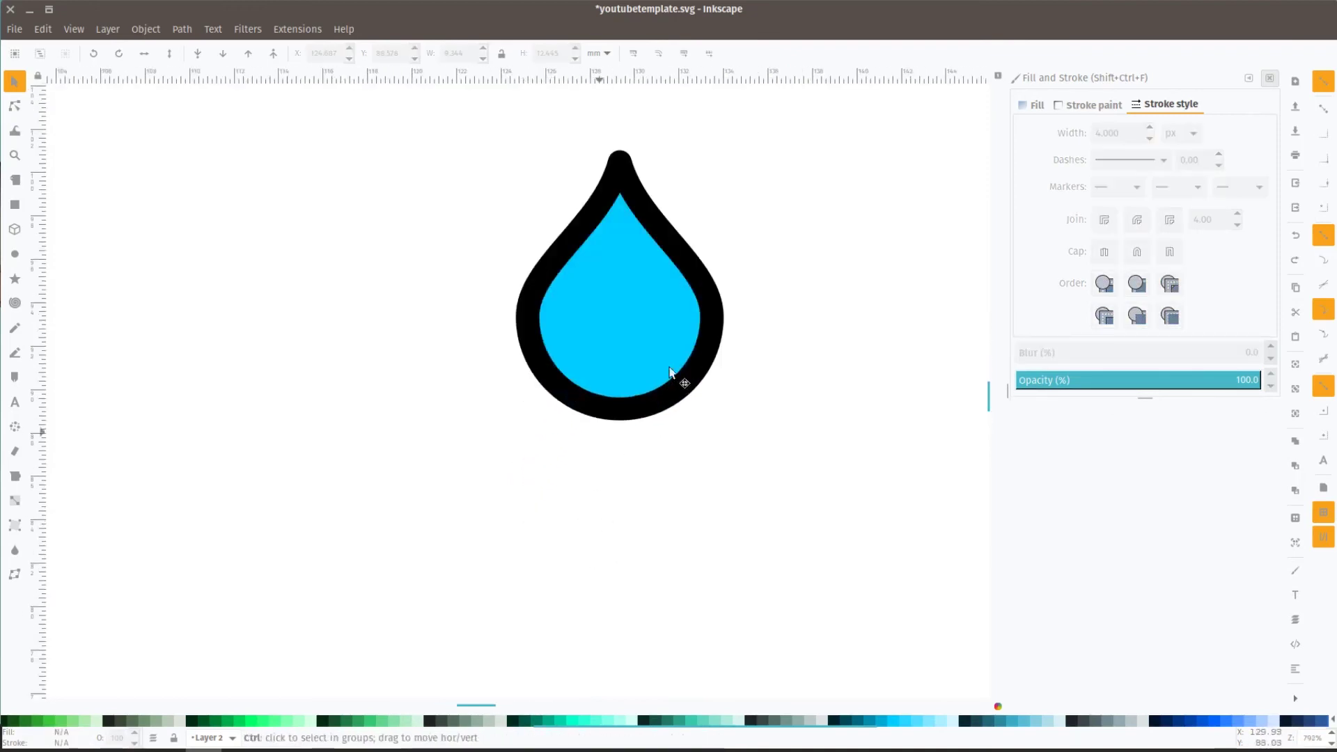
scroll(654, 446, "right", 2)
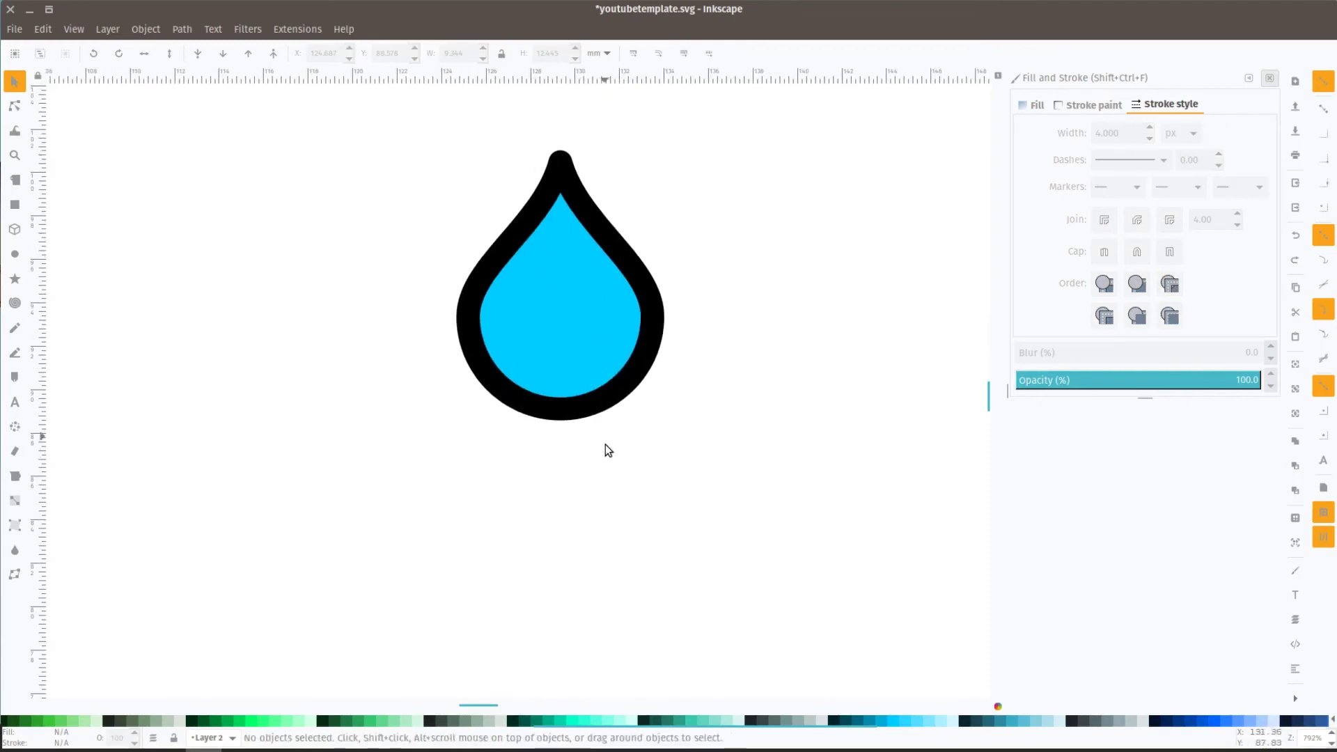
Undo the scaling of the droplet and bring its full shape into view.
left_click(616, 416)
key("ctrl+z")
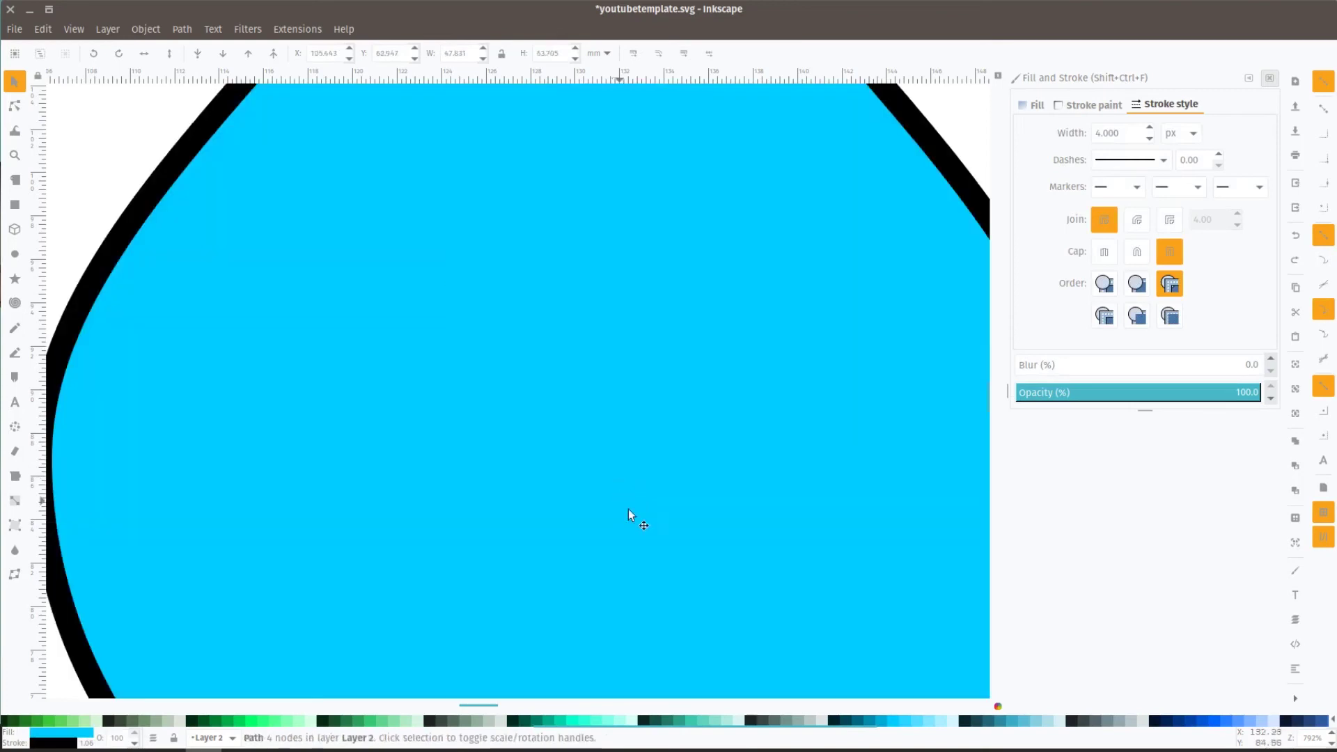
scroll(643, 546, "down", 2)
scroll(643, 546, "down", 1)
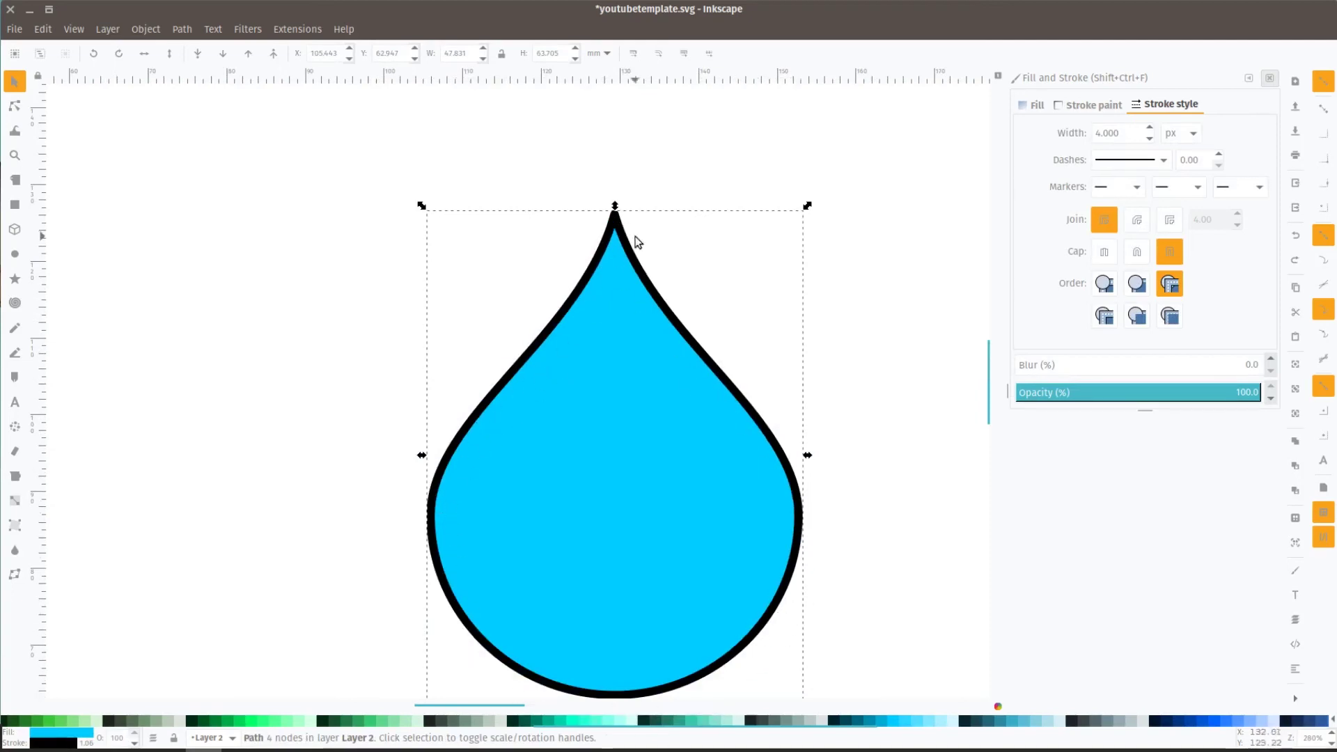
Convert the droplet's stroke to a path and display its nodes for editing.
left_click(182, 30)
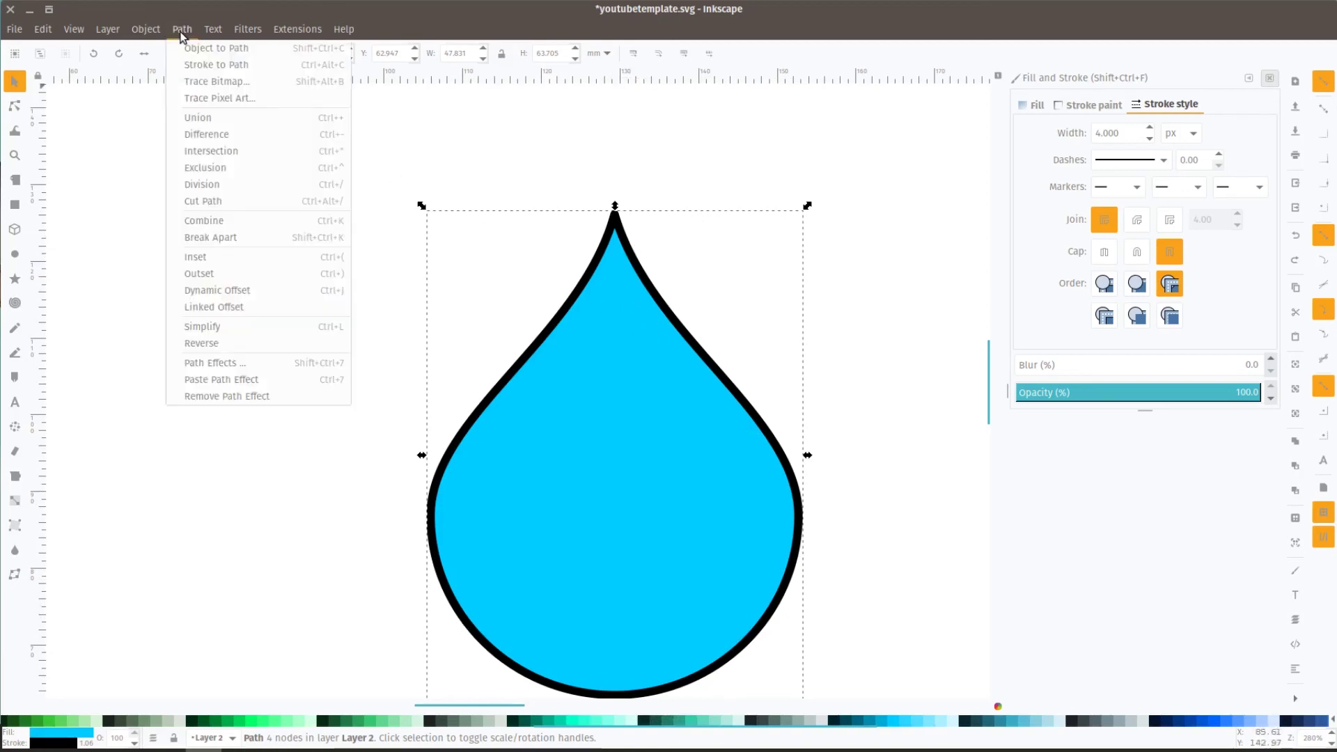
left_click(206, 64)
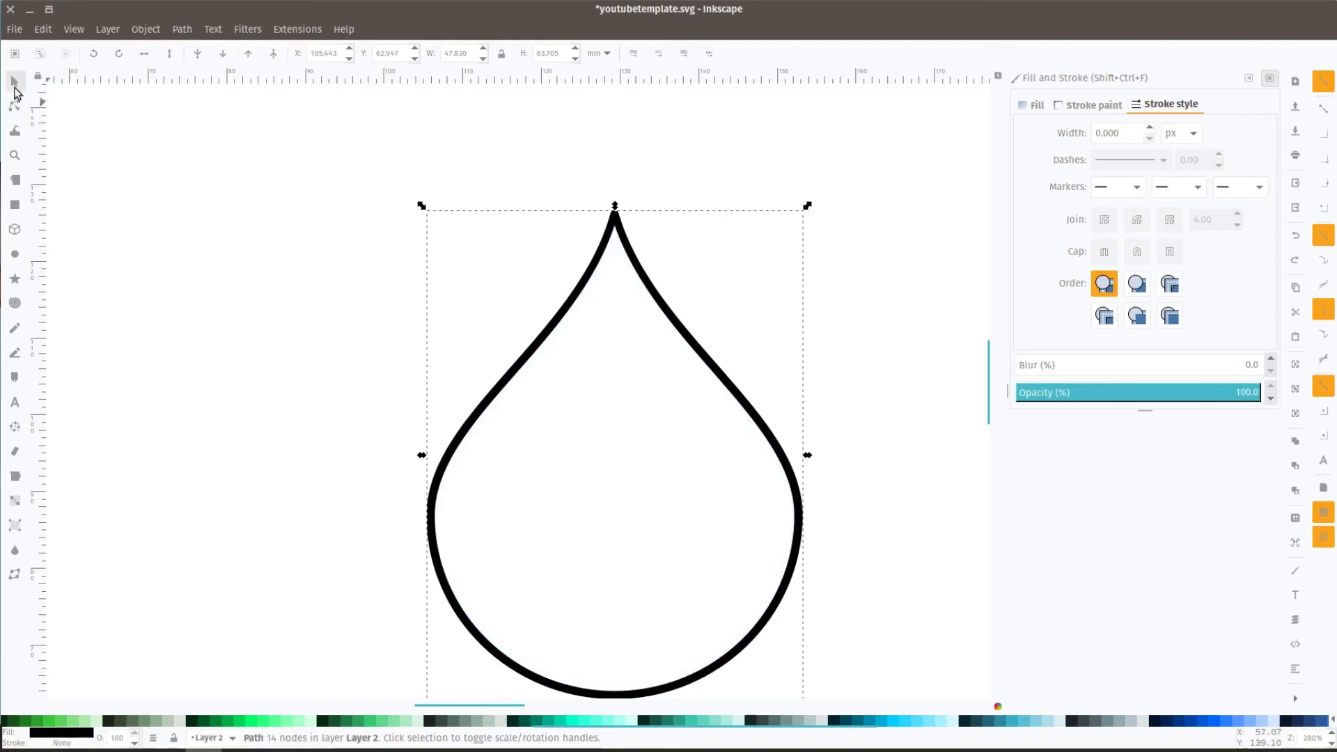
left_click(20, 112)
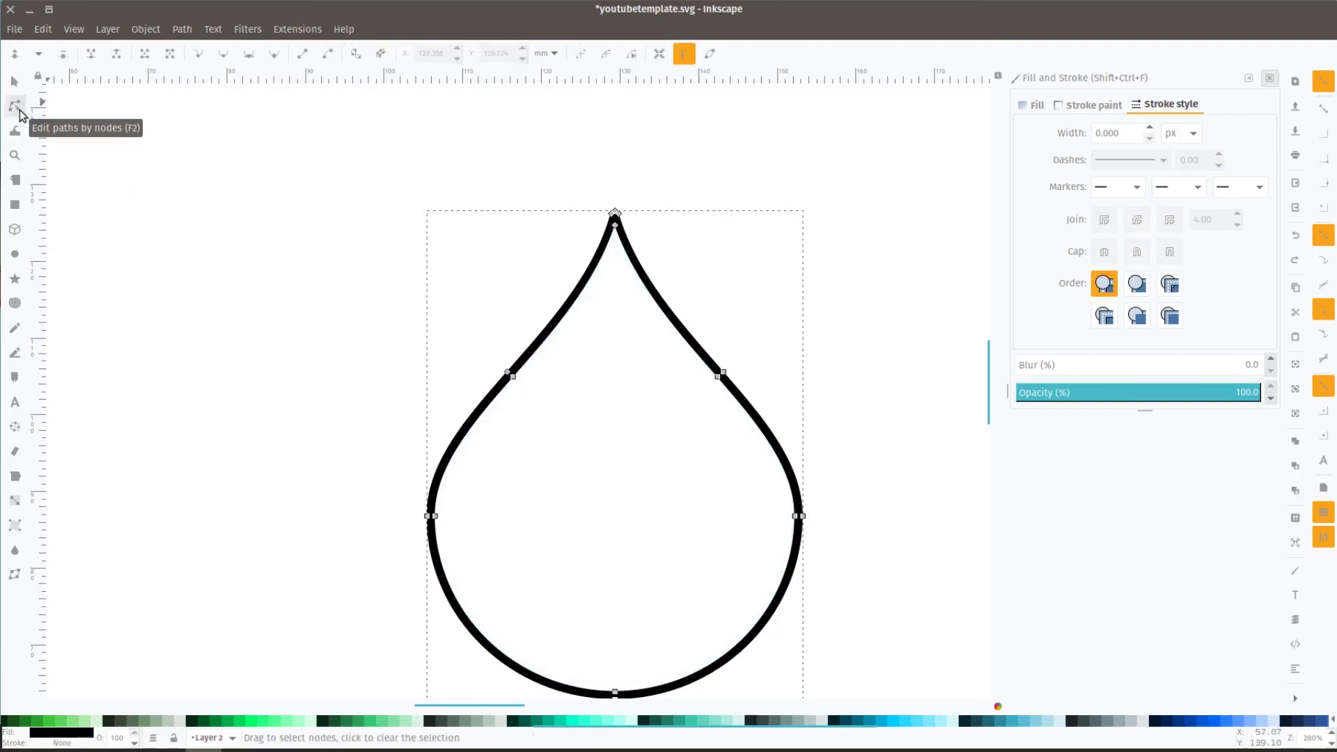
Delete all the inner contour's nodes, at the tip, sides and base, to make the outline a solid droplet, and deselect it.
left_click(615, 223)
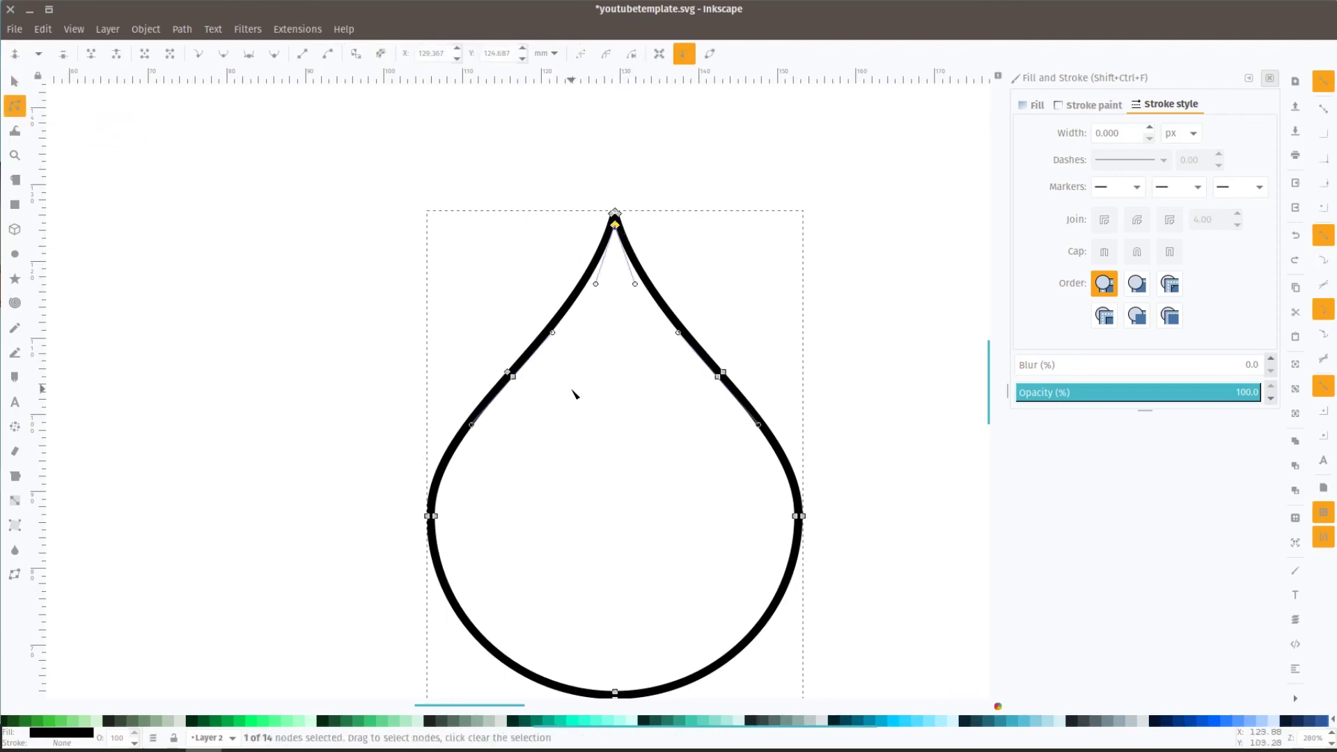
left_click(513, 376, "shift")
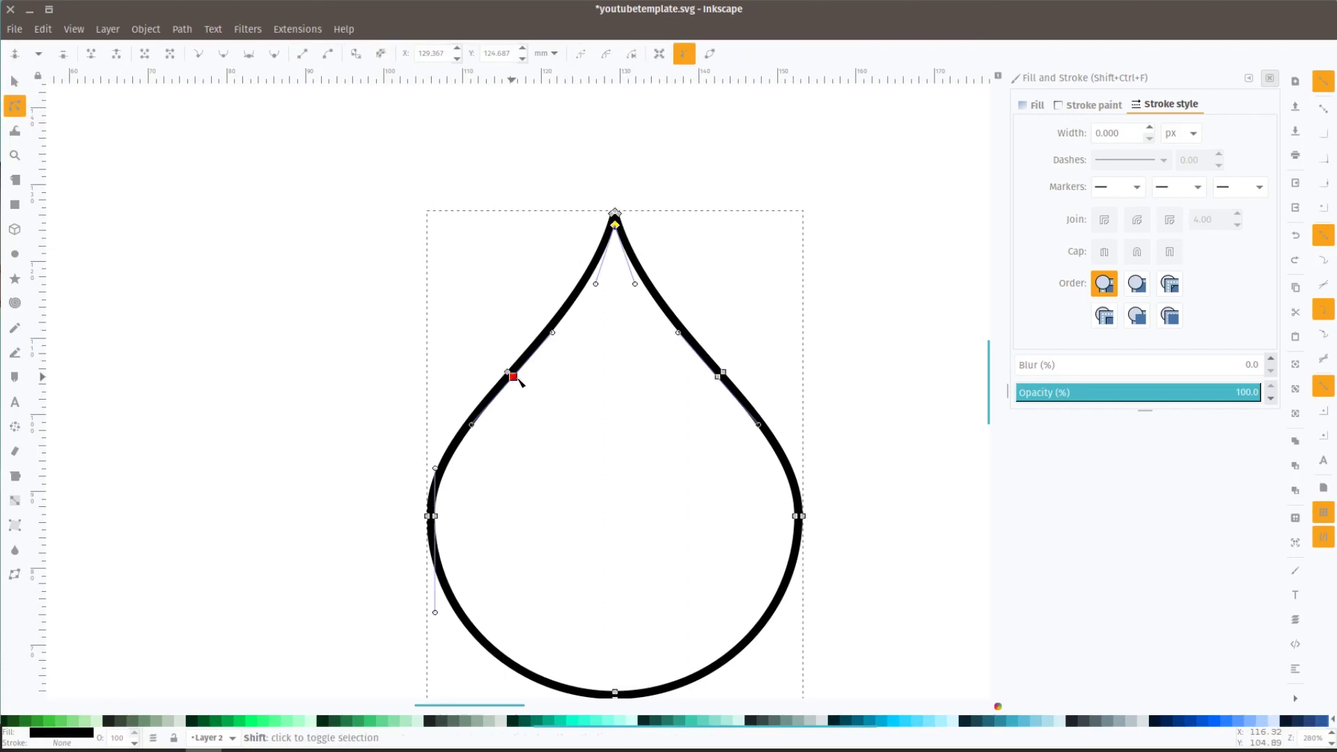
left_click(719, 377, "shift")
left_click(795, 516, "shift")
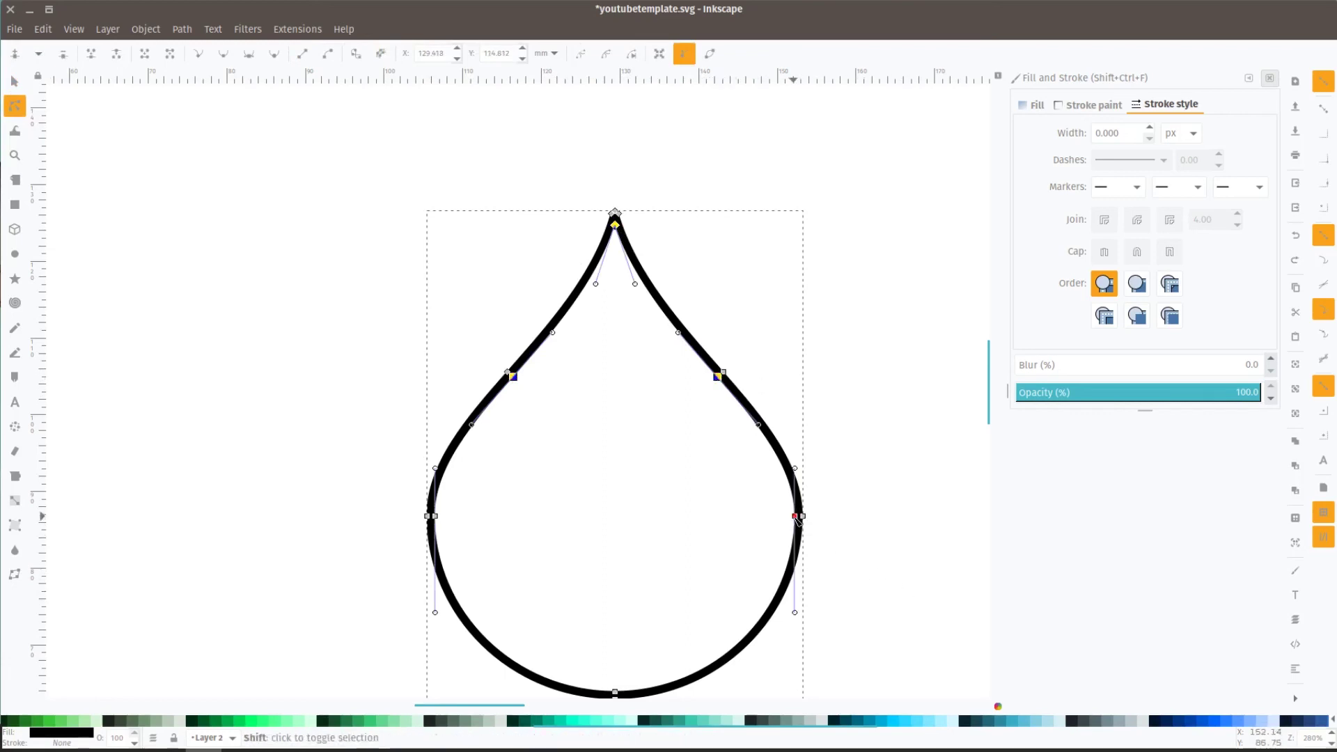
left_click(614, 693, "shift")
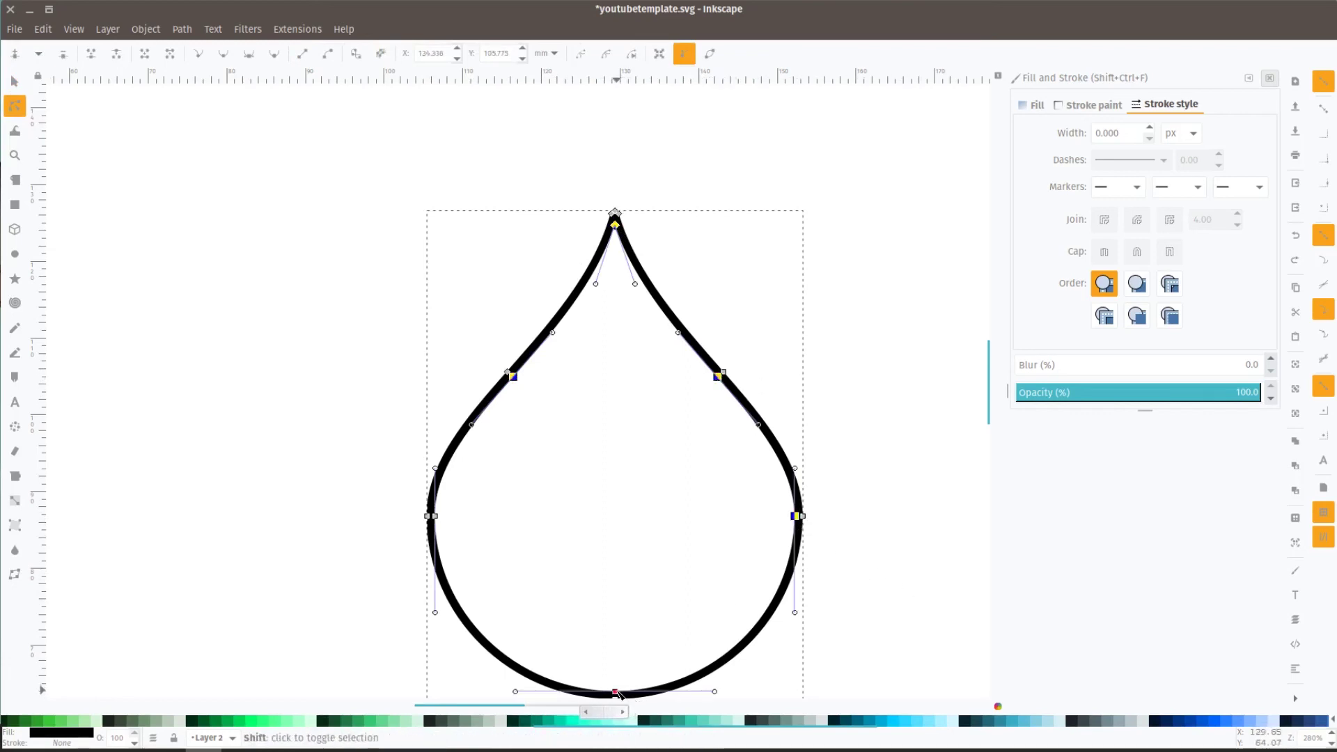
left_click(431, 516, "shift")
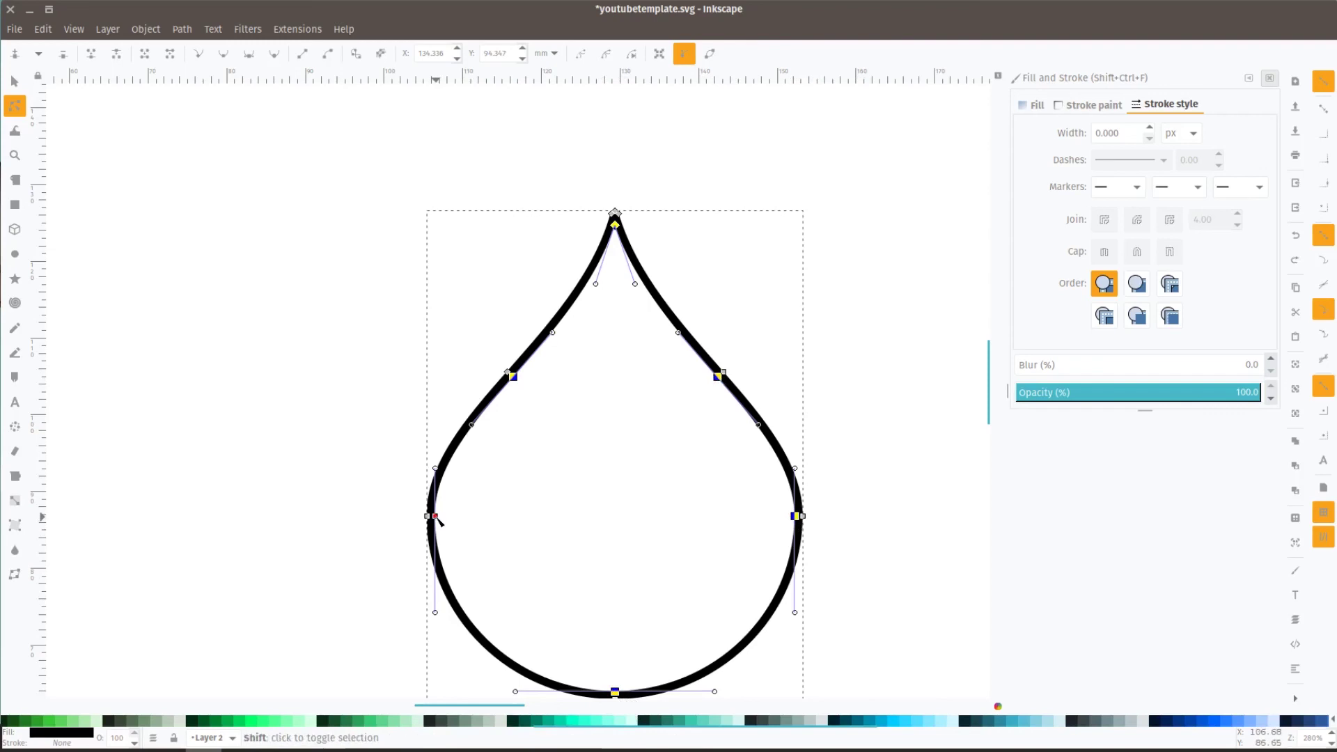
left_click(480, 527)
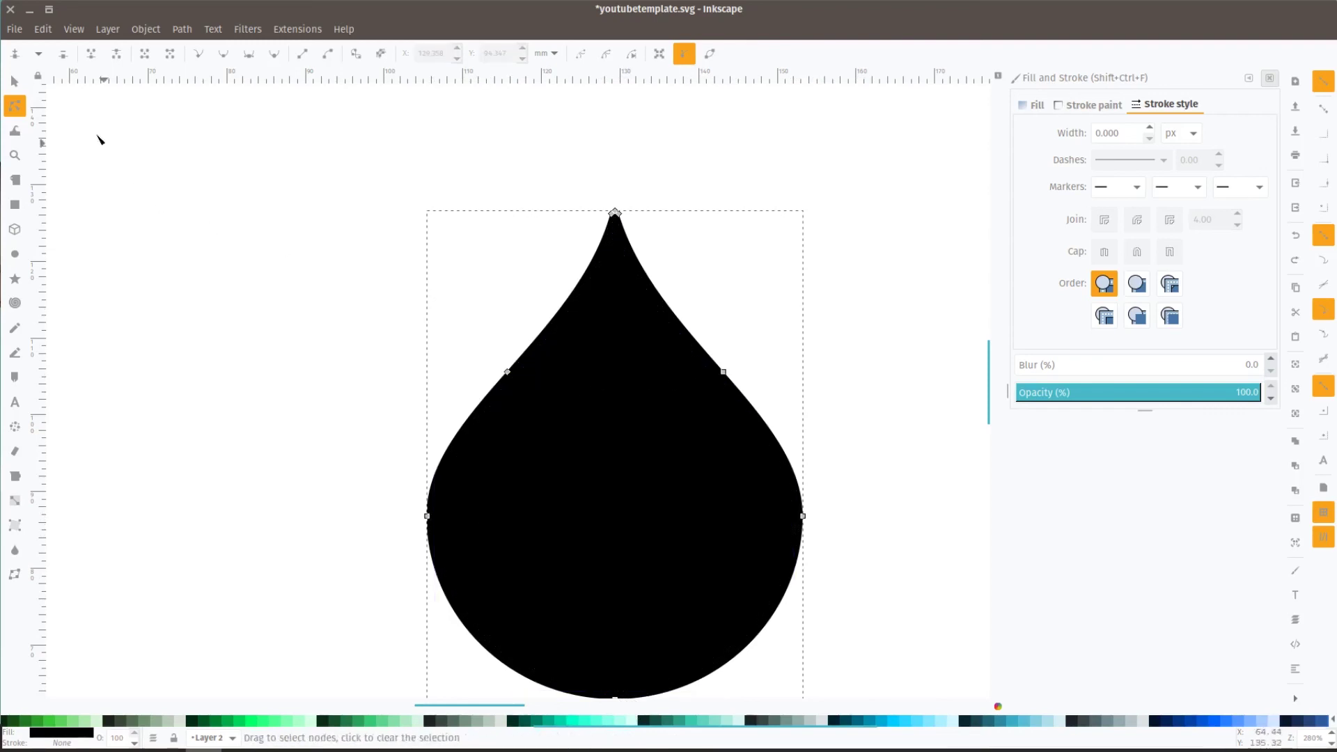
left_click(16, 82)
left_click(291, 410)
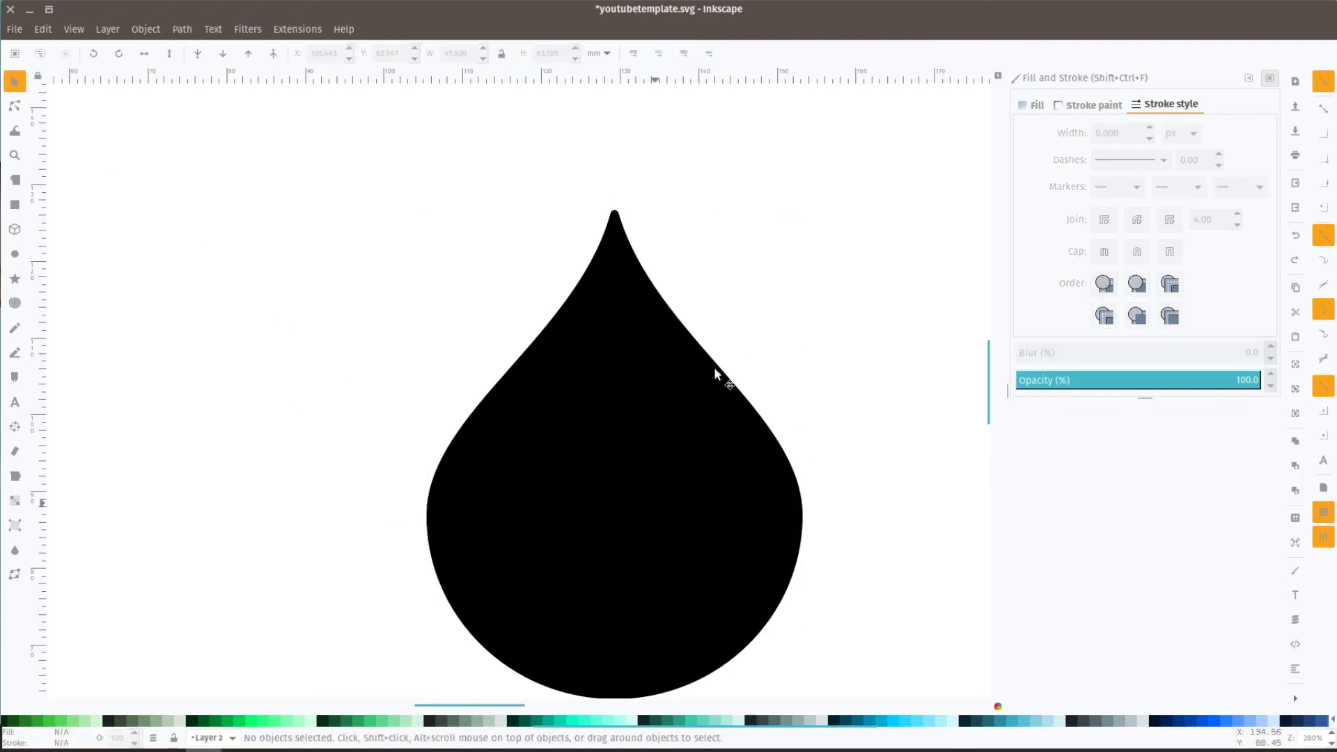
Fill the solid droplet with light blue and deselect it.
scroll(656, 557, "down", 2)
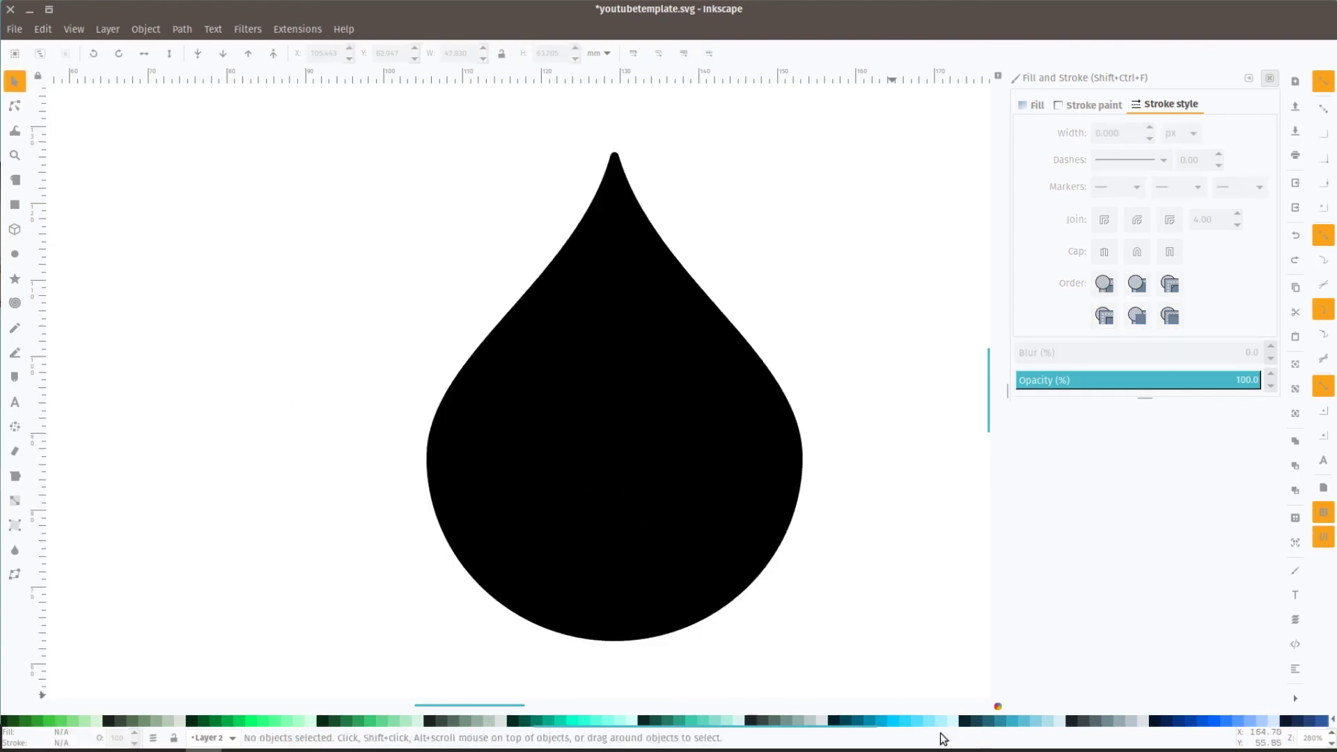
left_click(665, 519)
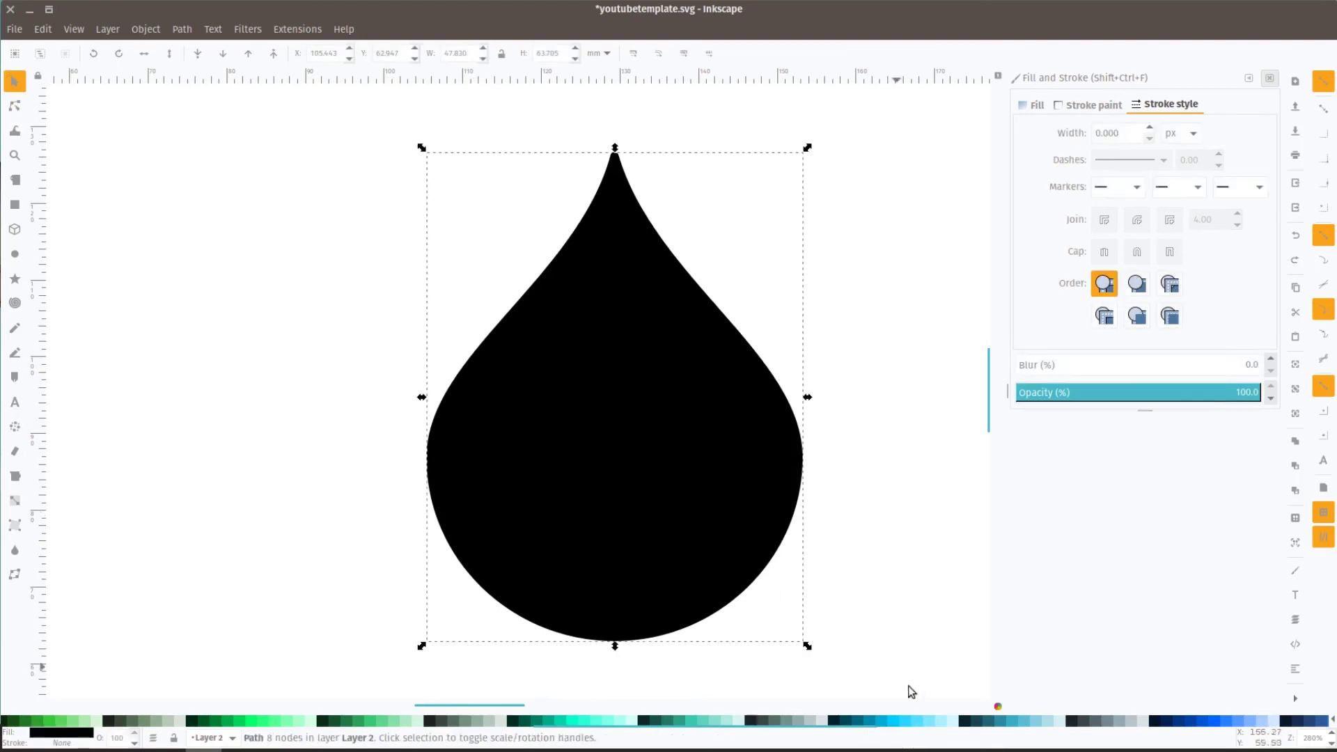
left_click(904, 722)
left_click(905, 570)
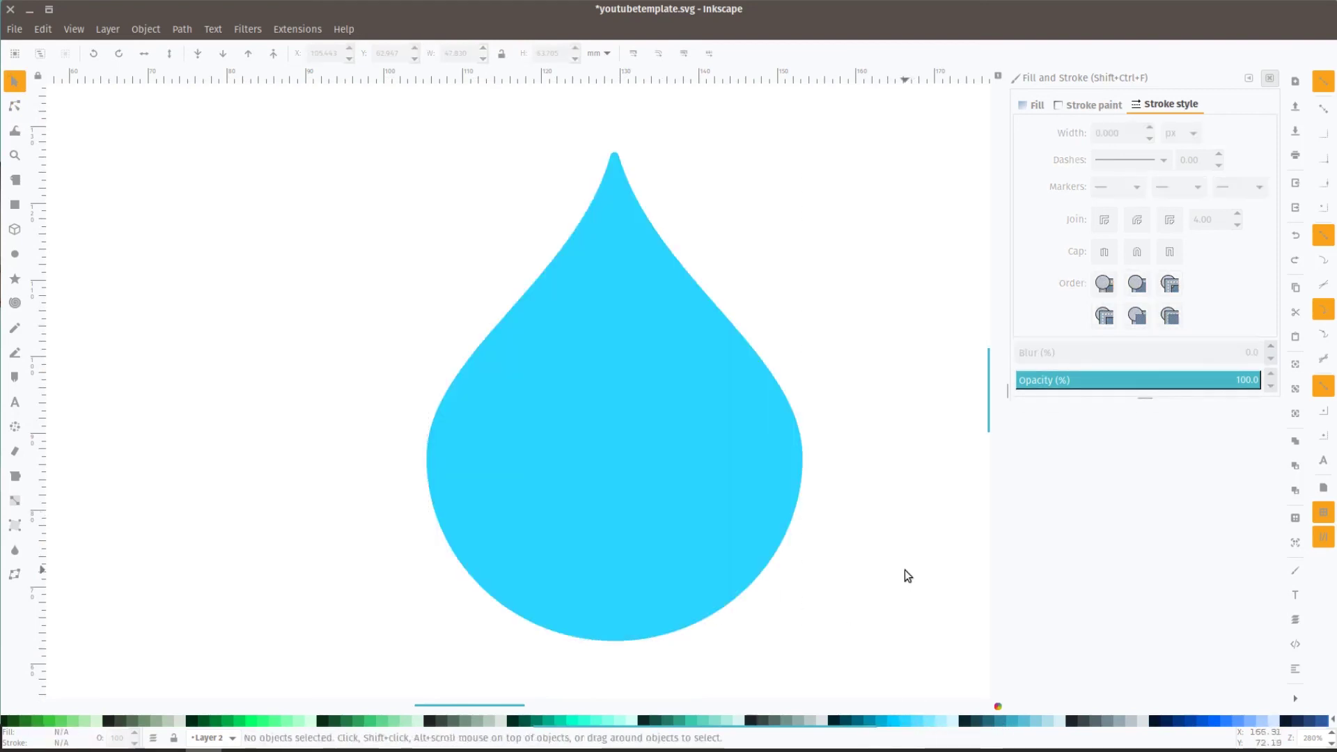
Move the light blue droplet to about X 183 mm, Y 103 mm, just up and left of the gradient reference droplet, and deselect it.
scroll(904, 569, "down", 1)
scroll(904, 570, "down", 2)
scroll(903, 570, "right", 3)
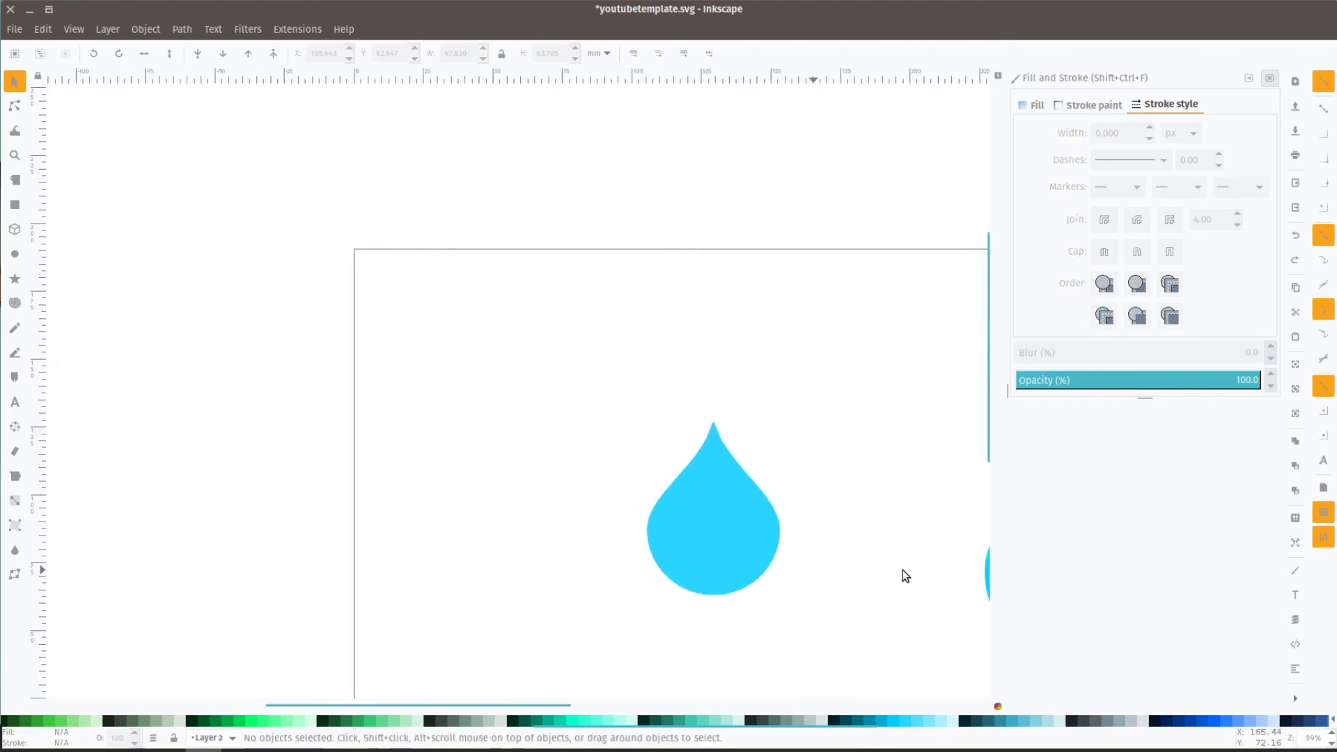
left_click(668, 553)
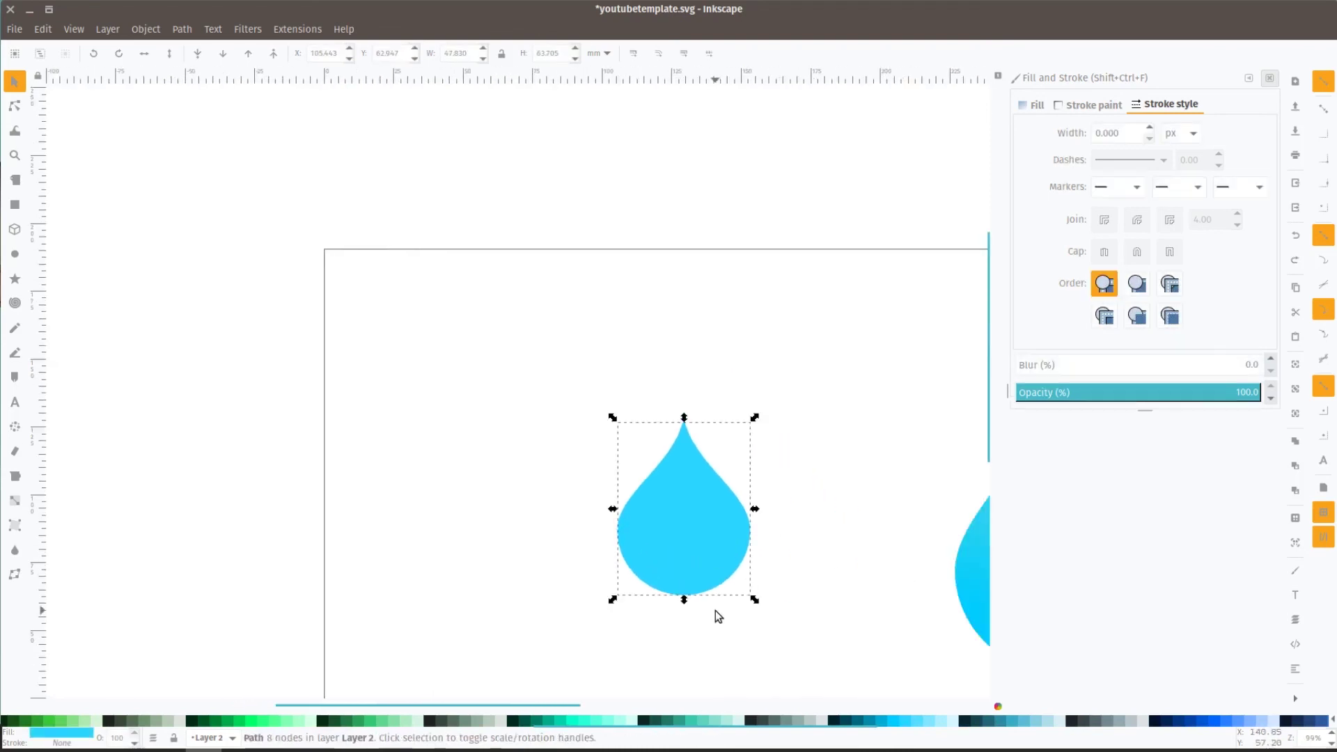
scroll(716, 612, "right", 3)
left_click_drag(597, 582, 765, 437)
scroll(659, 608, "right", 3)
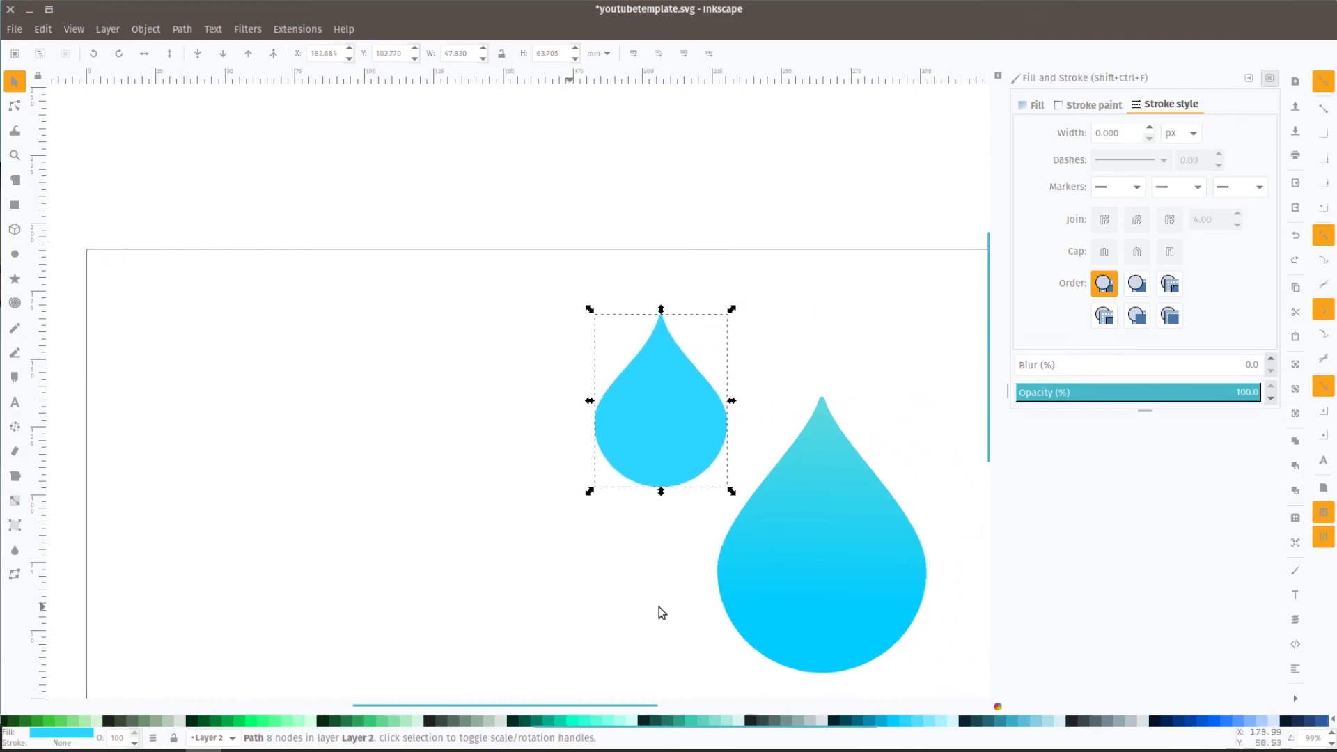
left_click(871, 578)
scroll(836, 610, "down", 5)
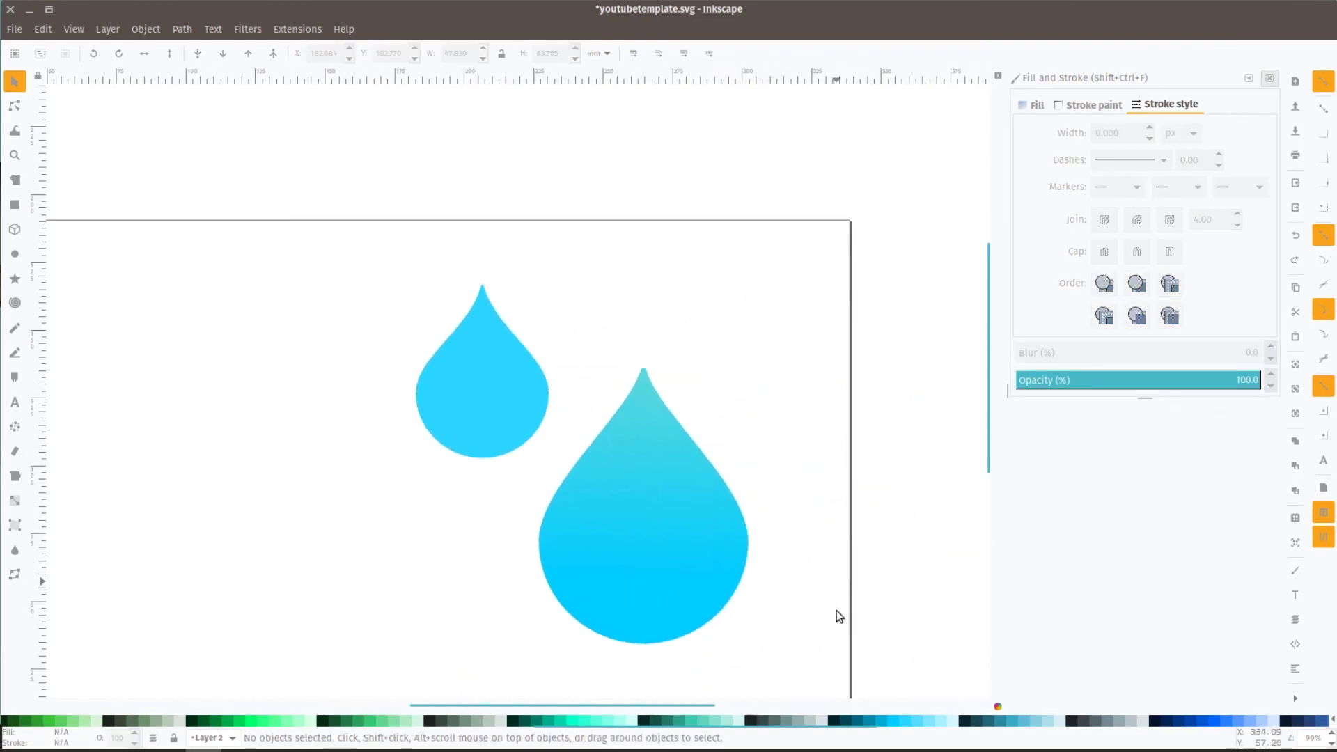